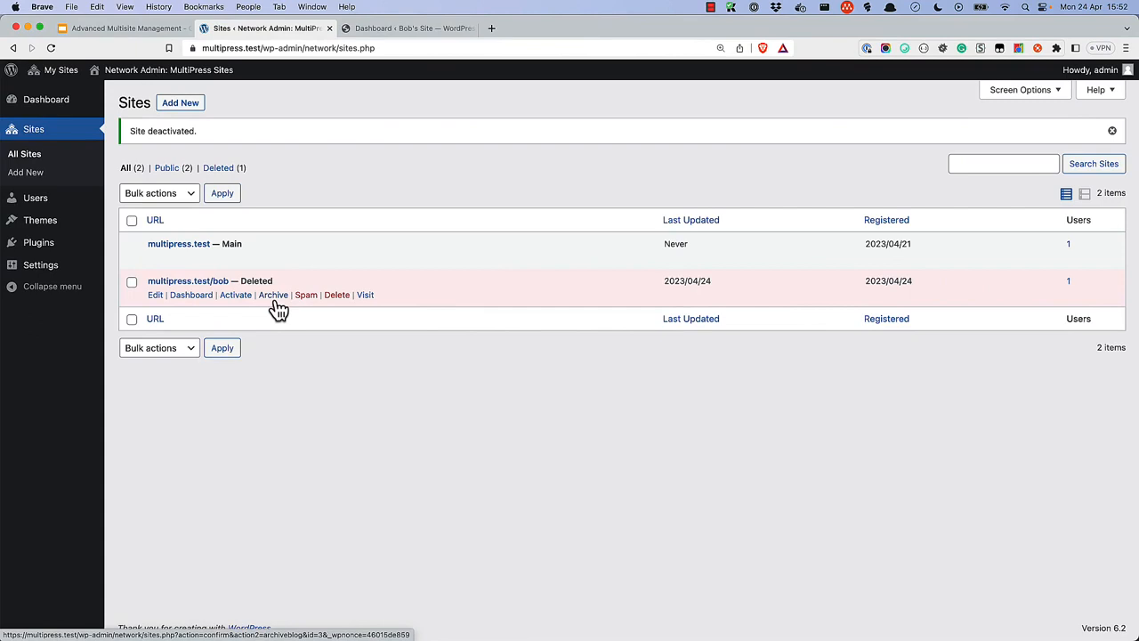
Archive, spam, then delete the multipress.test/bob subsite from its row, confirming each action.
click(275, 298)
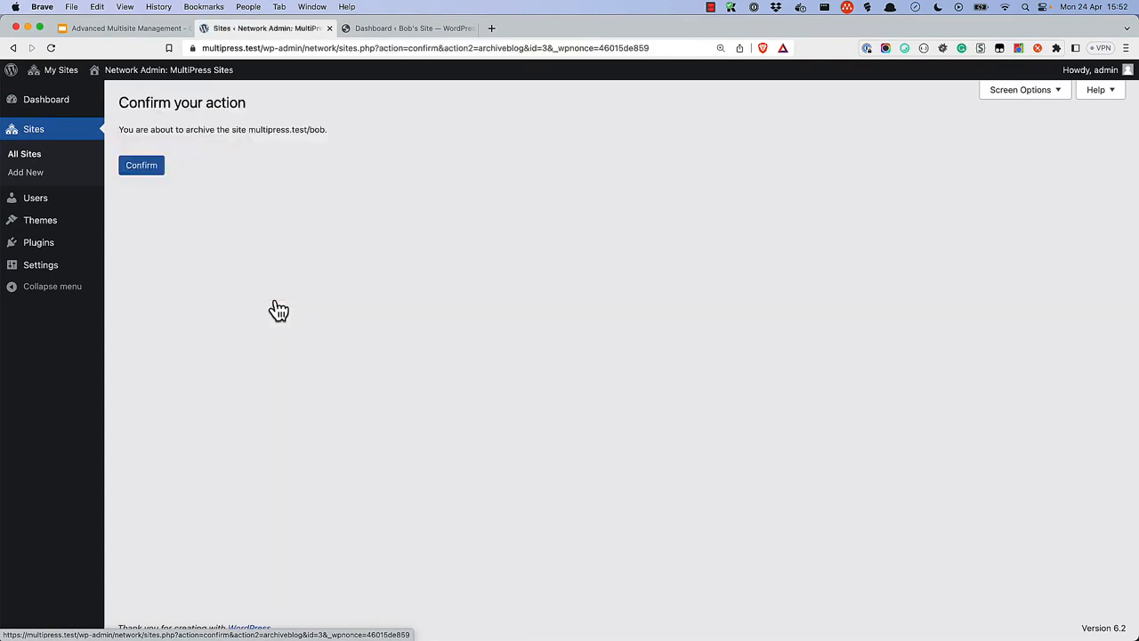
click(145, 170)
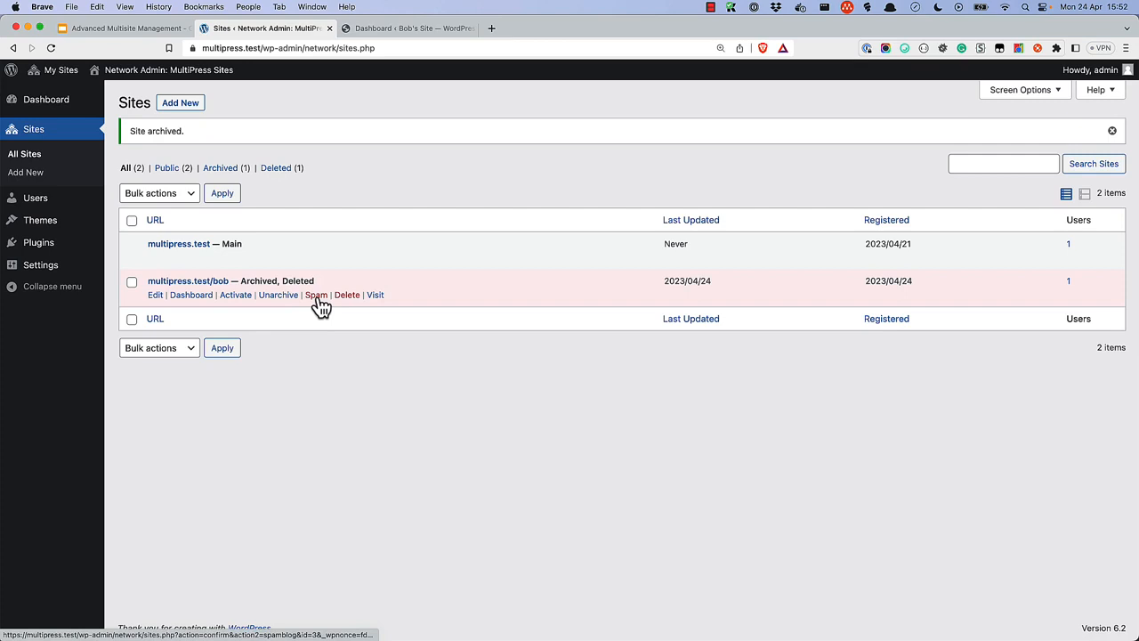
click(317, 296)
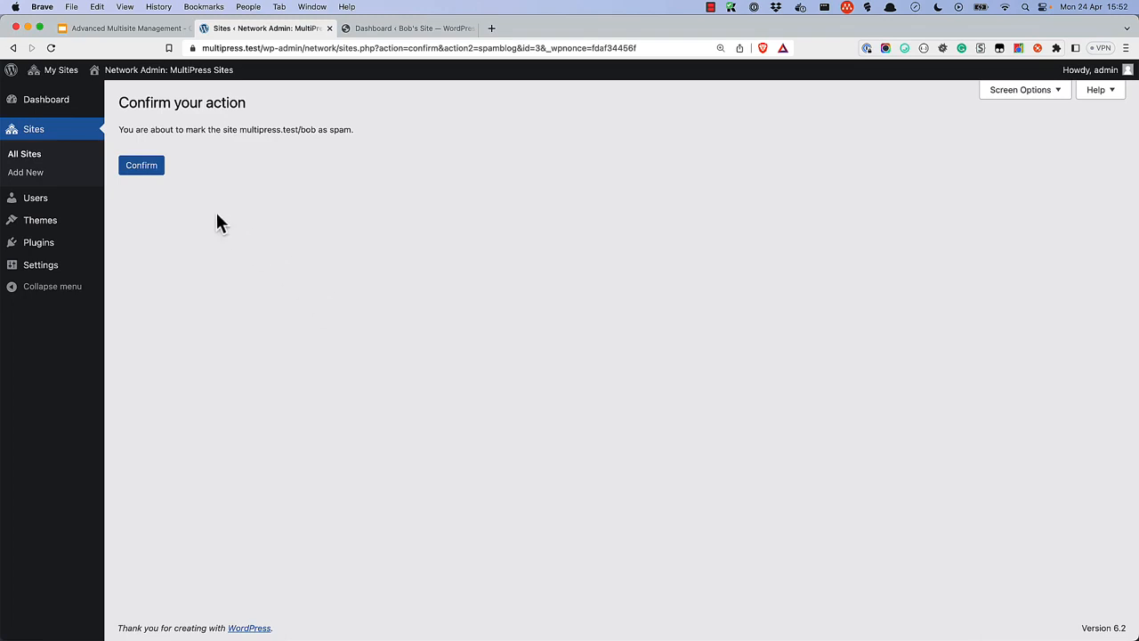
click(151, 169)
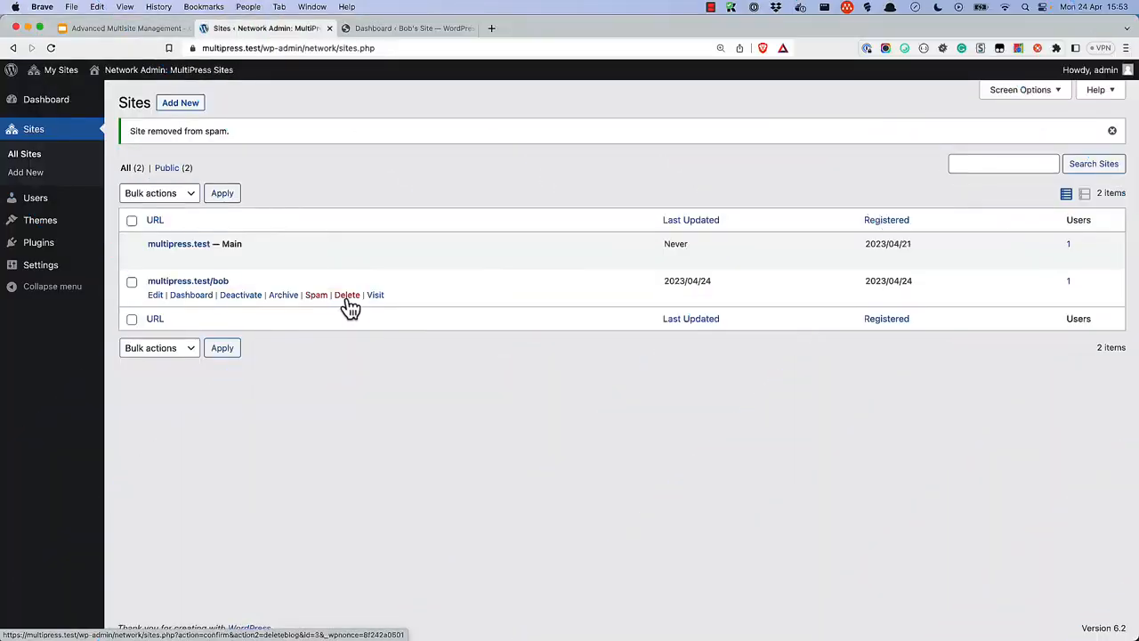
click(348, 298)
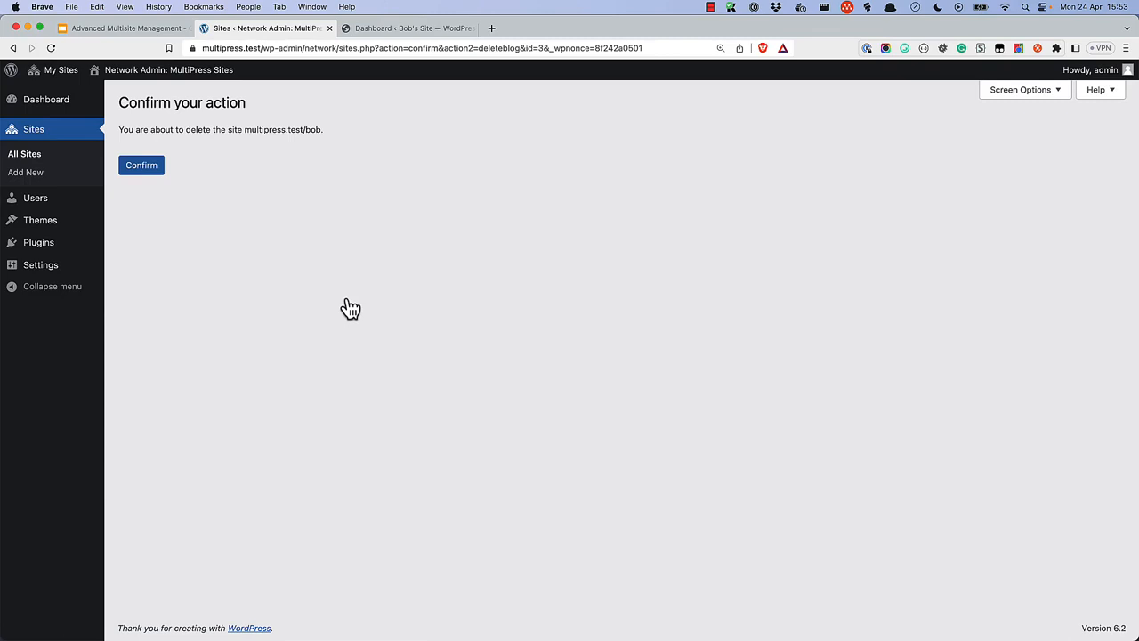
click(158, 175)
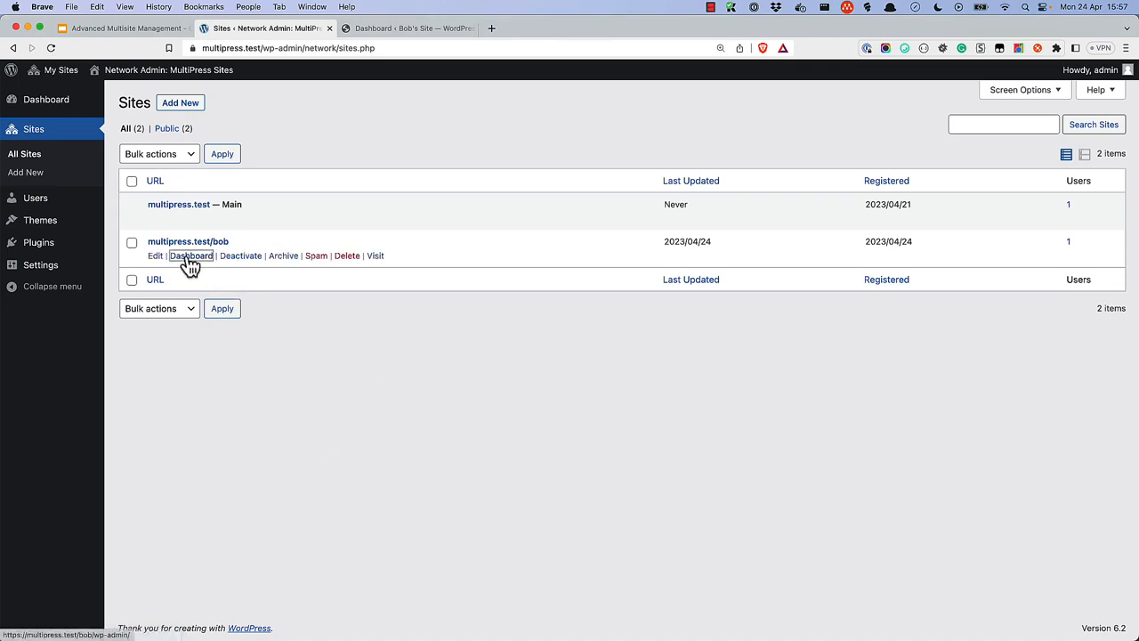
Go from Bob's Site dashboard to its Tools > Export page.
click(188, 258)
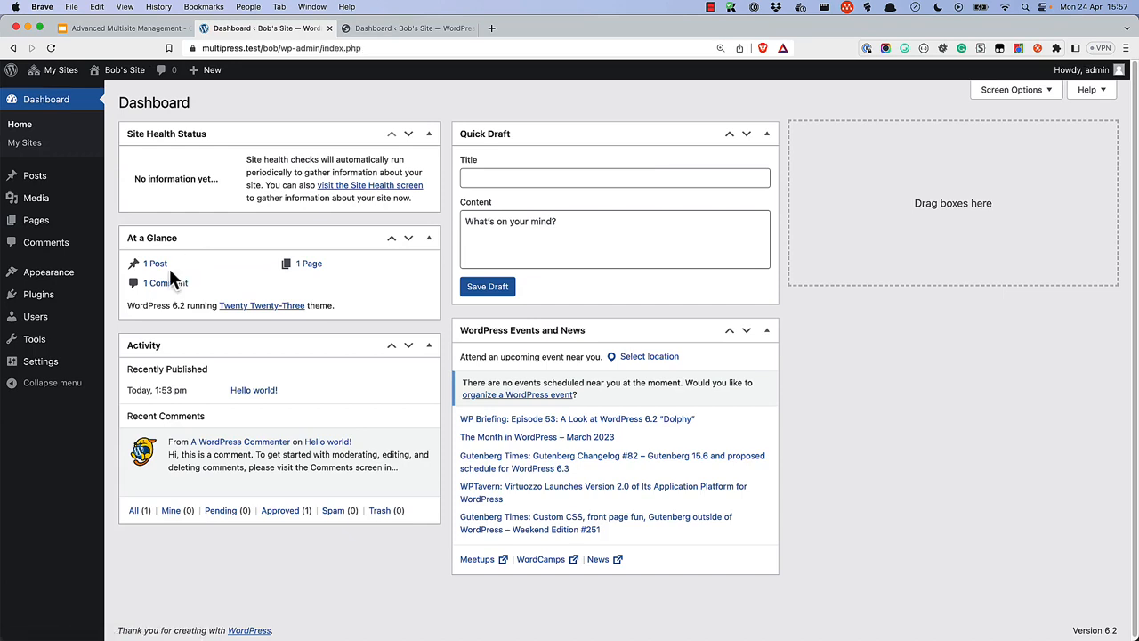
mouse_move(49, 350)
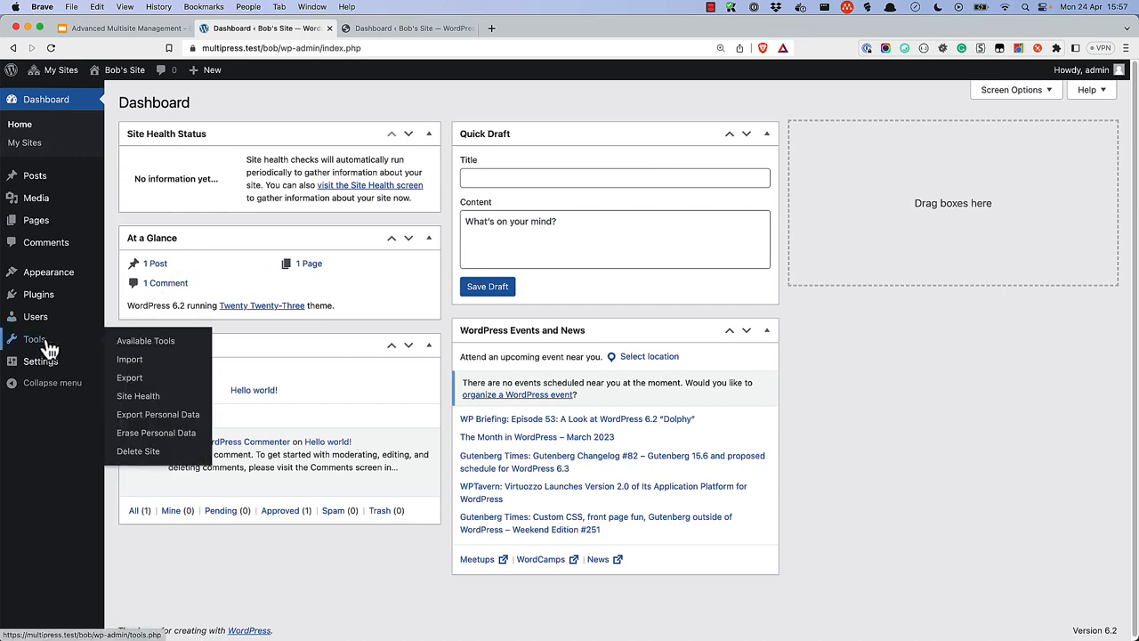
click(132, 379)
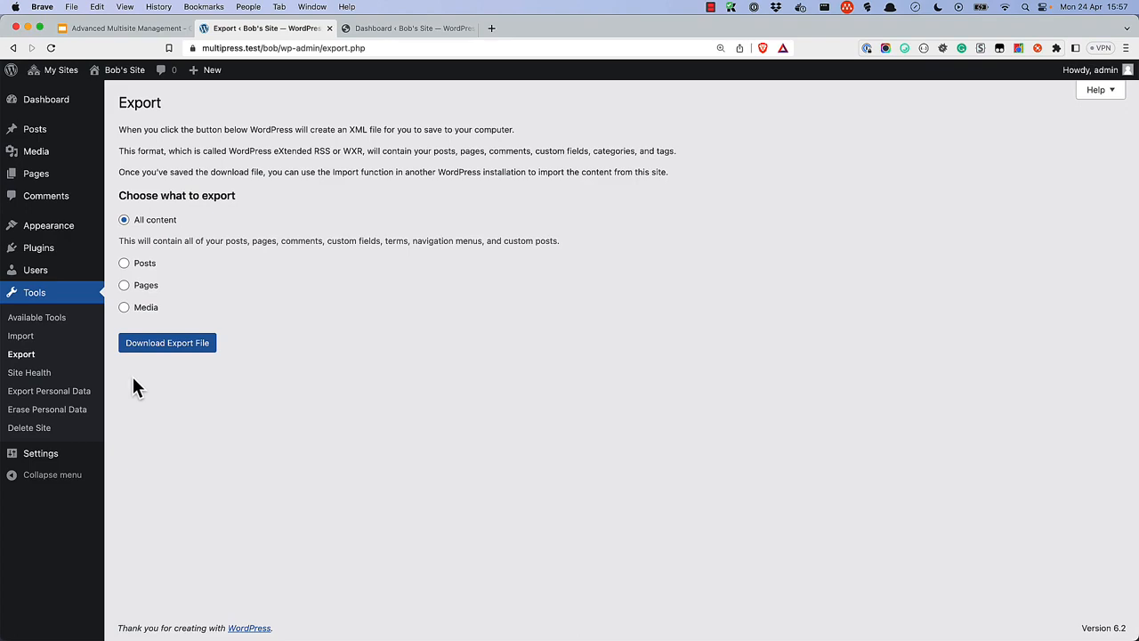
Download the All content export and save bobssite.WordPress.2023-04-24 to the Desktop.
click(177, 353)
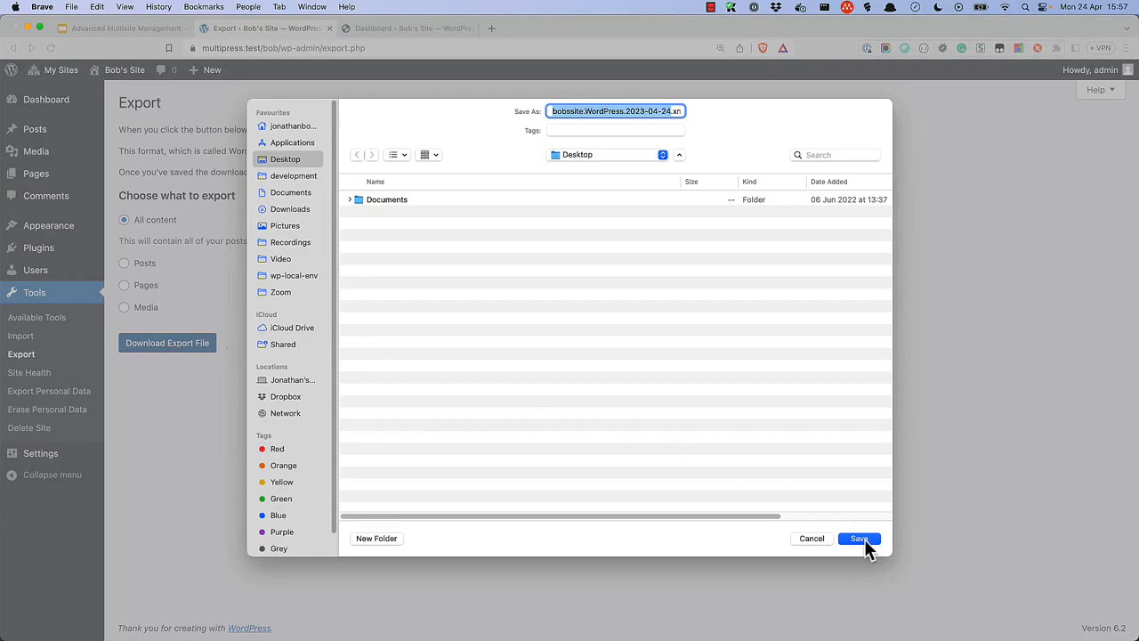
click(858, 538)
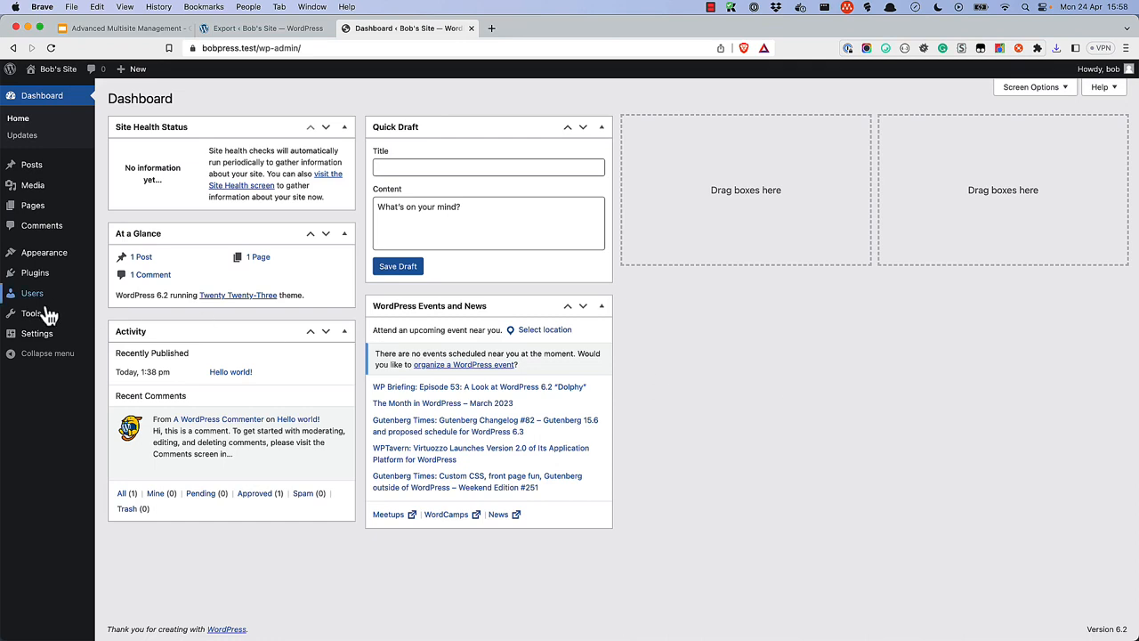
Install the WordPress importer from Tools > Import on bobpress.test and run it.
mouse_move(36, 315)
click(119, 336)
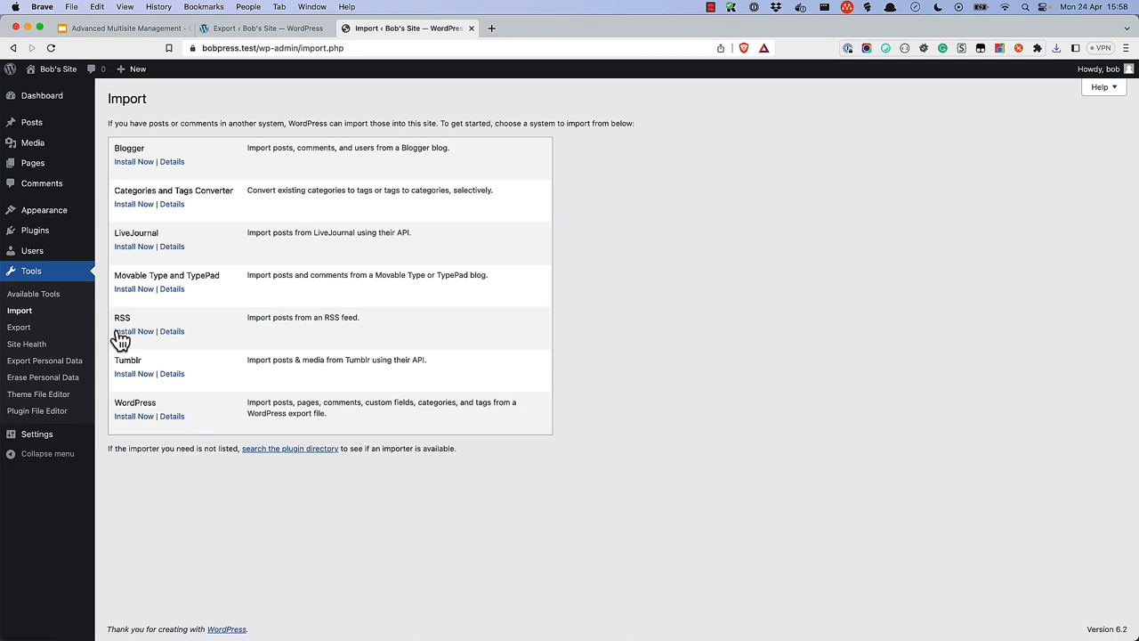
click(138, 418)
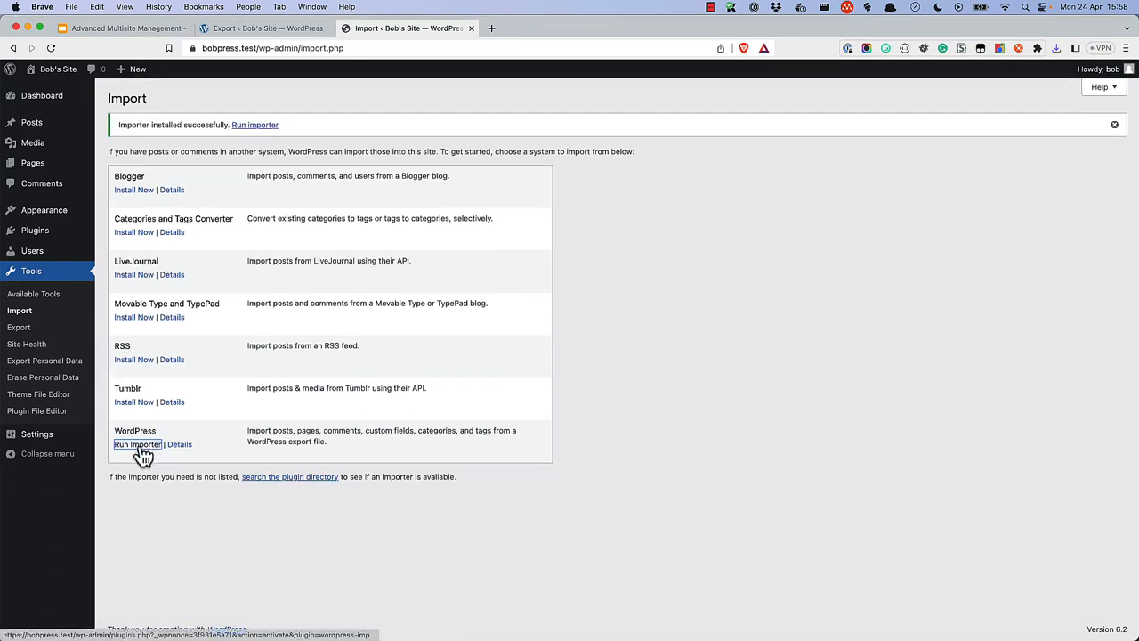
click(138, 444)
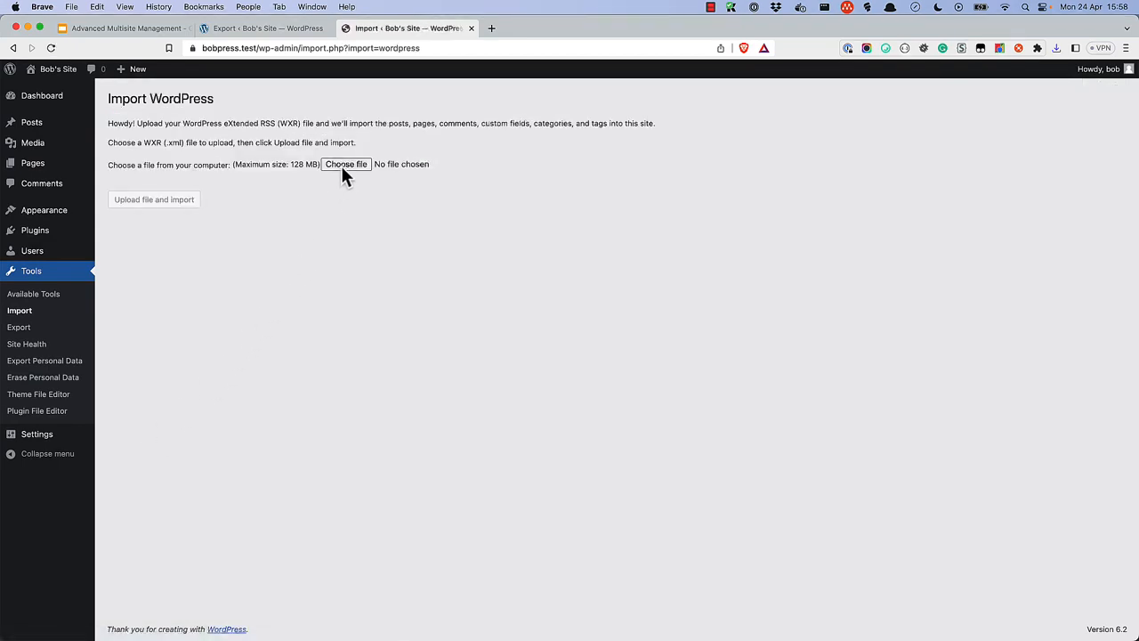
Upload Bob's Site XML export and import it, assigning posts to the bob user.
click(346, 164)
click(337, 157)
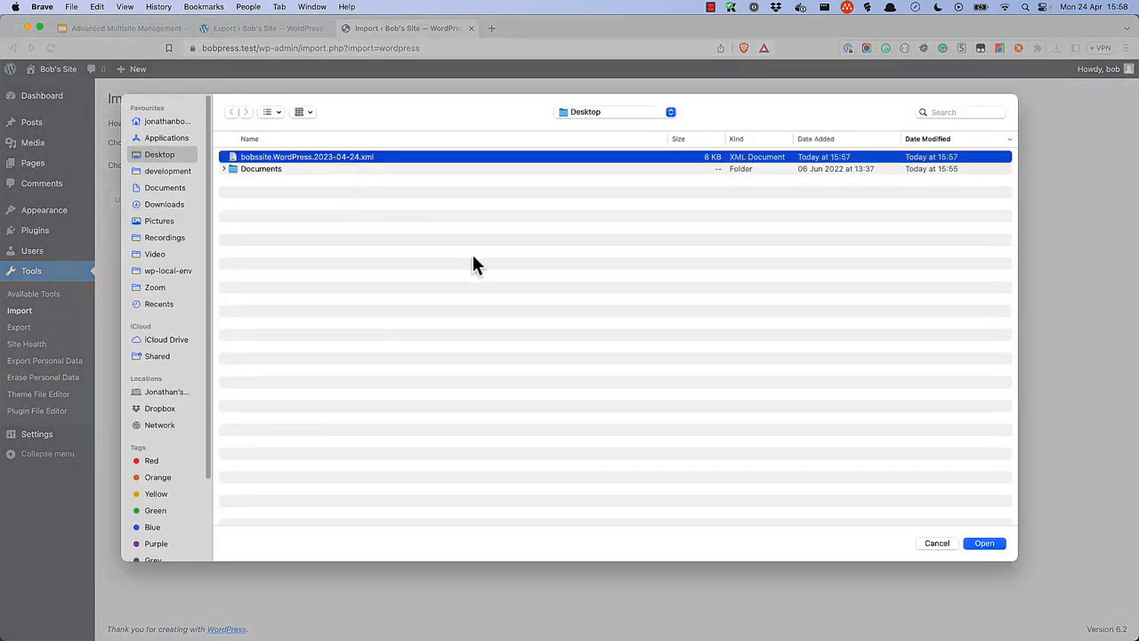
click(980, 544)
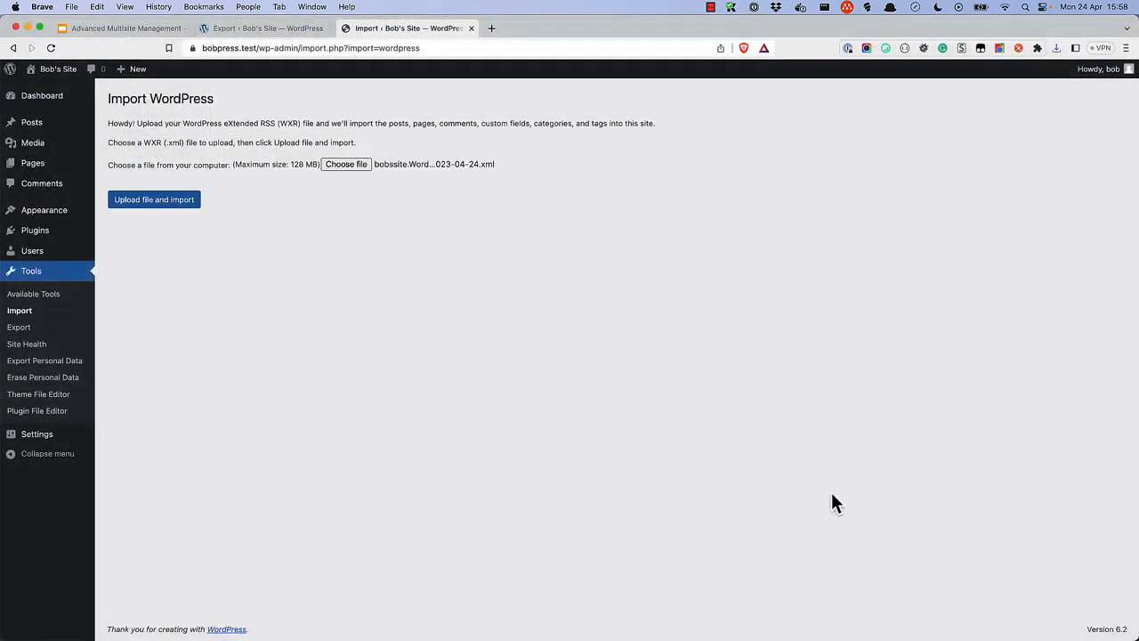
click(158, 204)
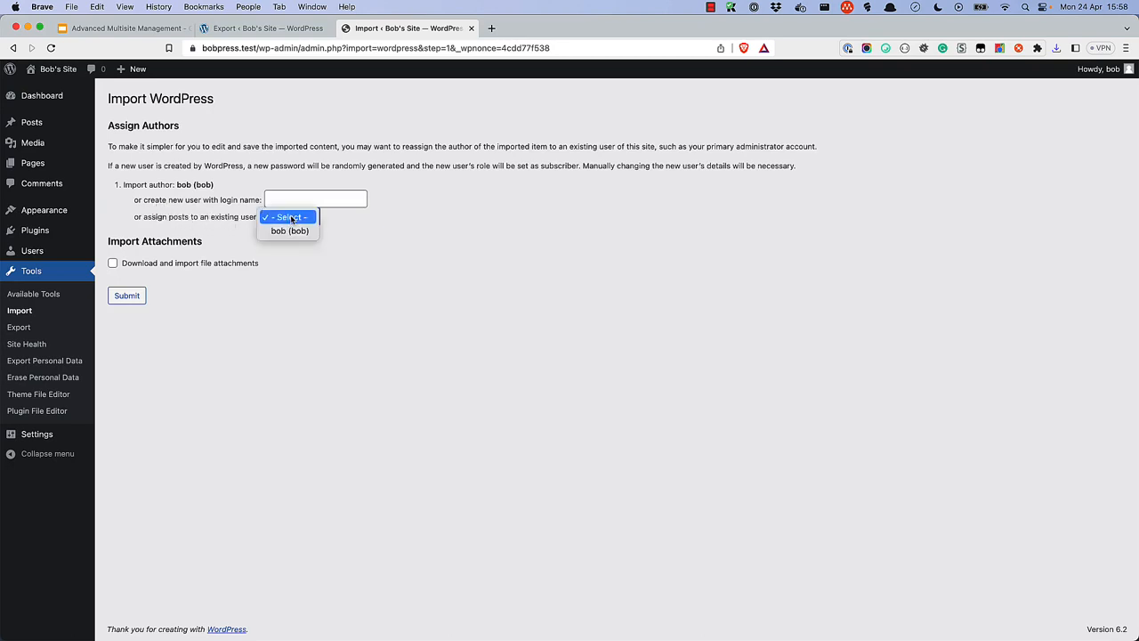
click(291, 231)
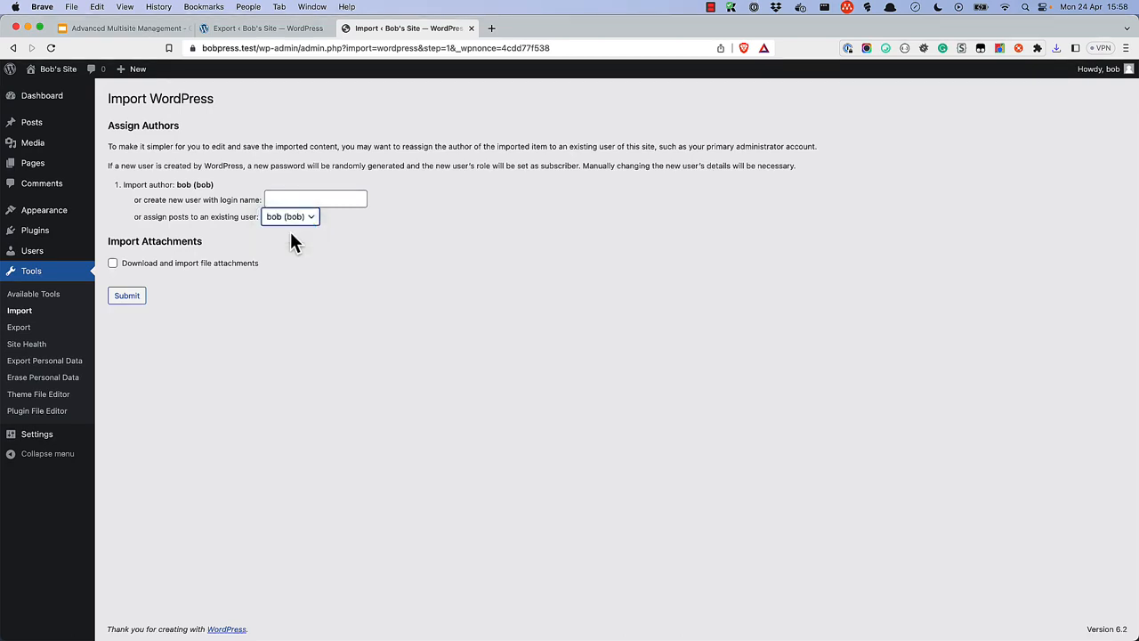
click(128, 296)
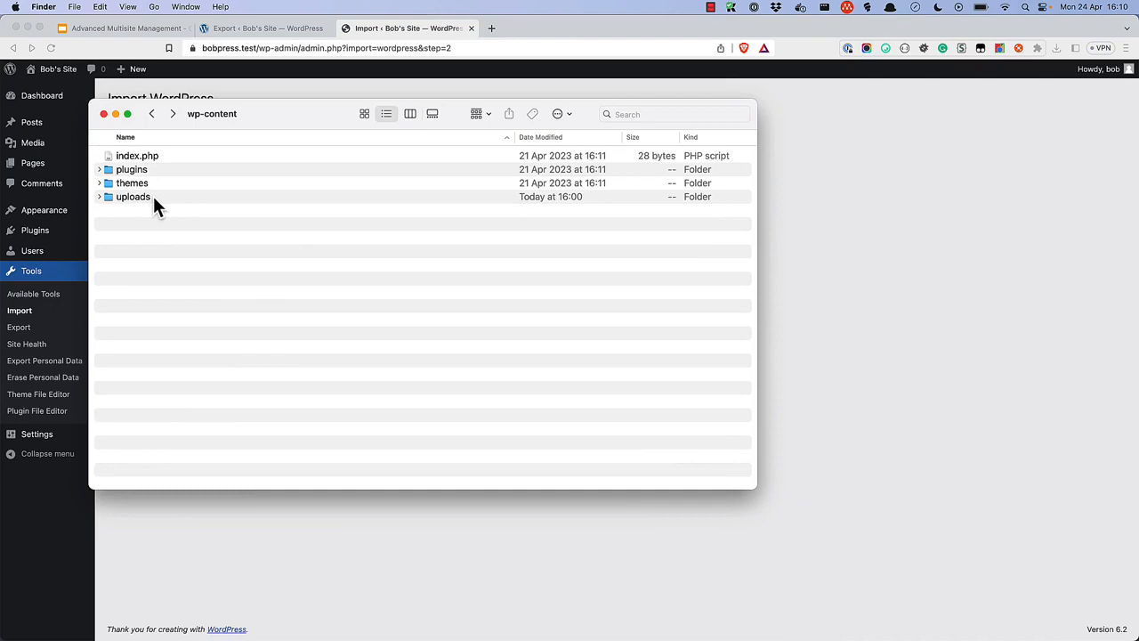
Open wp-content/uploads/sites/4 in Finder.
double_click(153, 196)
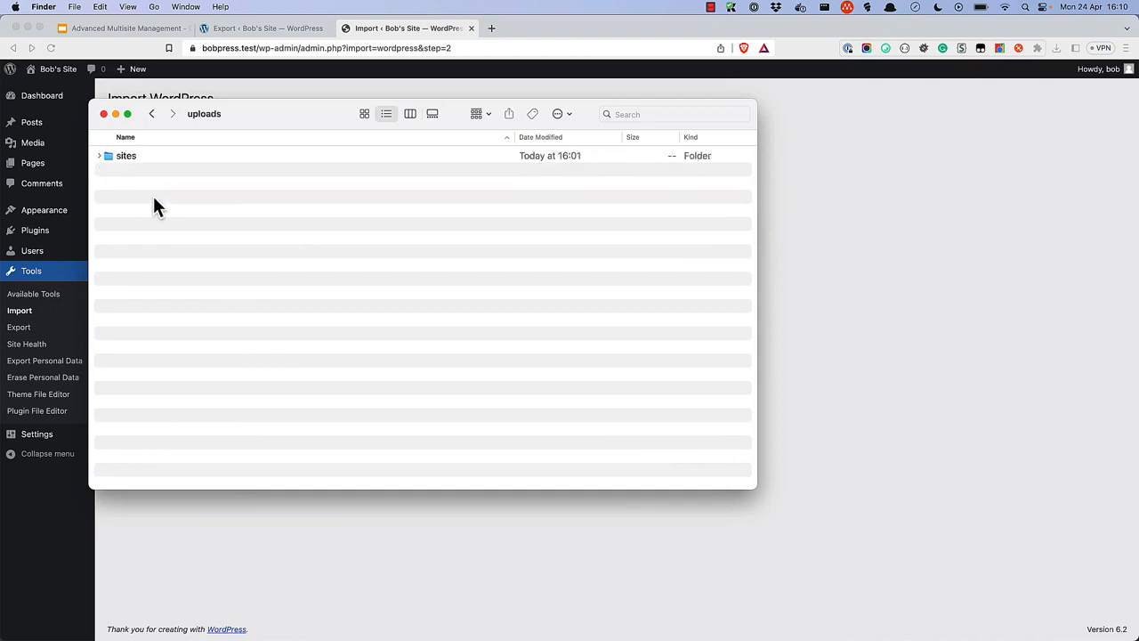
double_click(134, 157)
double_click(119, 156)
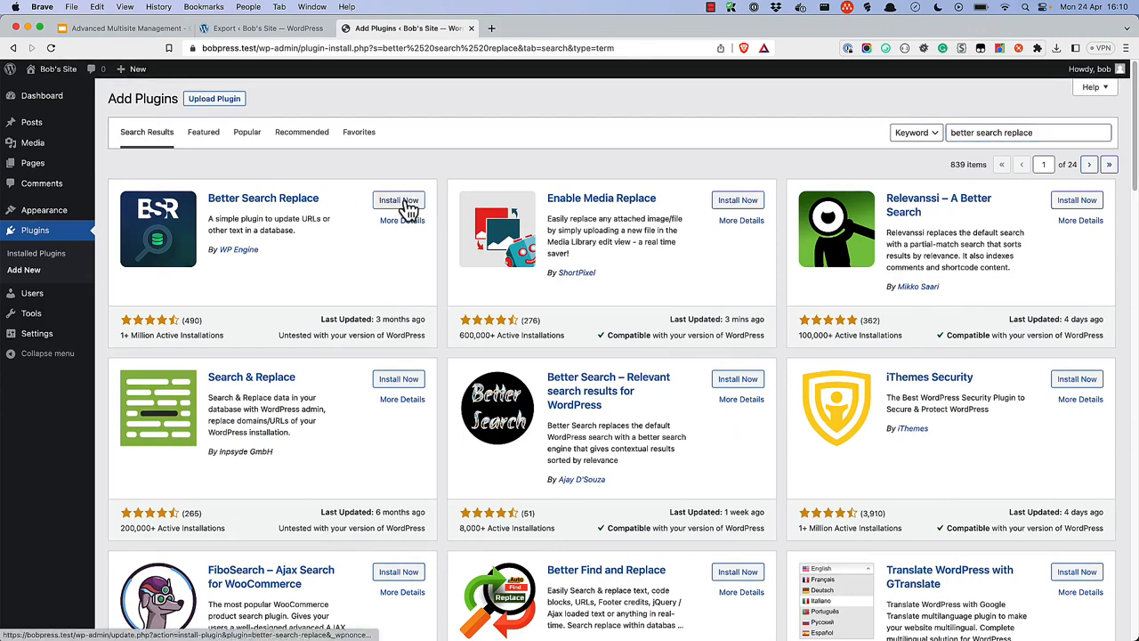
click(405, 201)
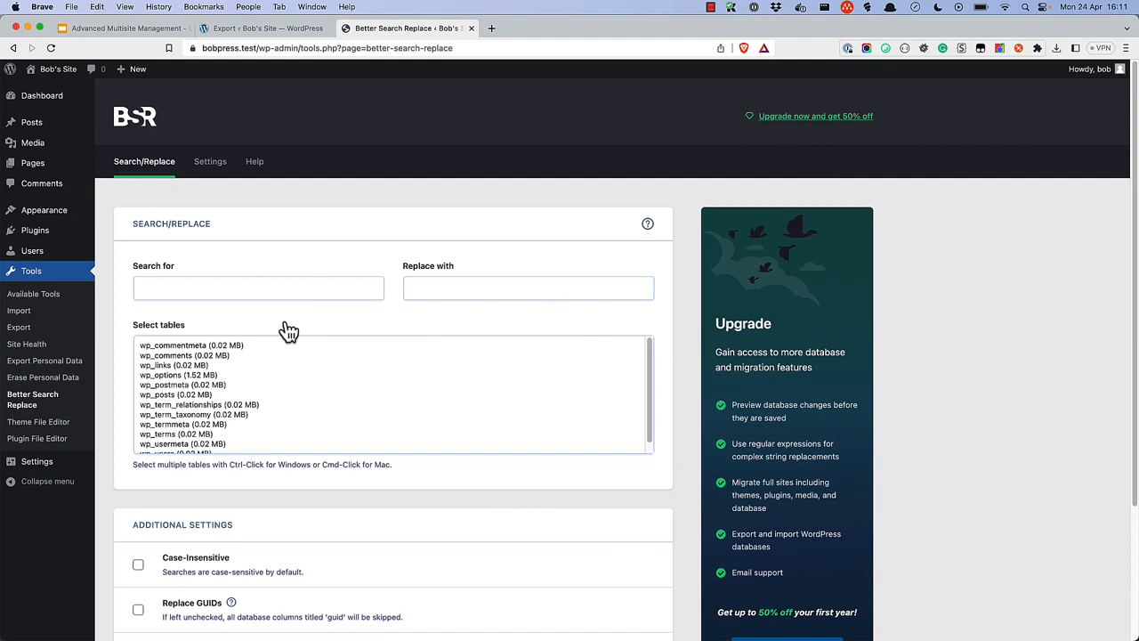
click(223, 284)
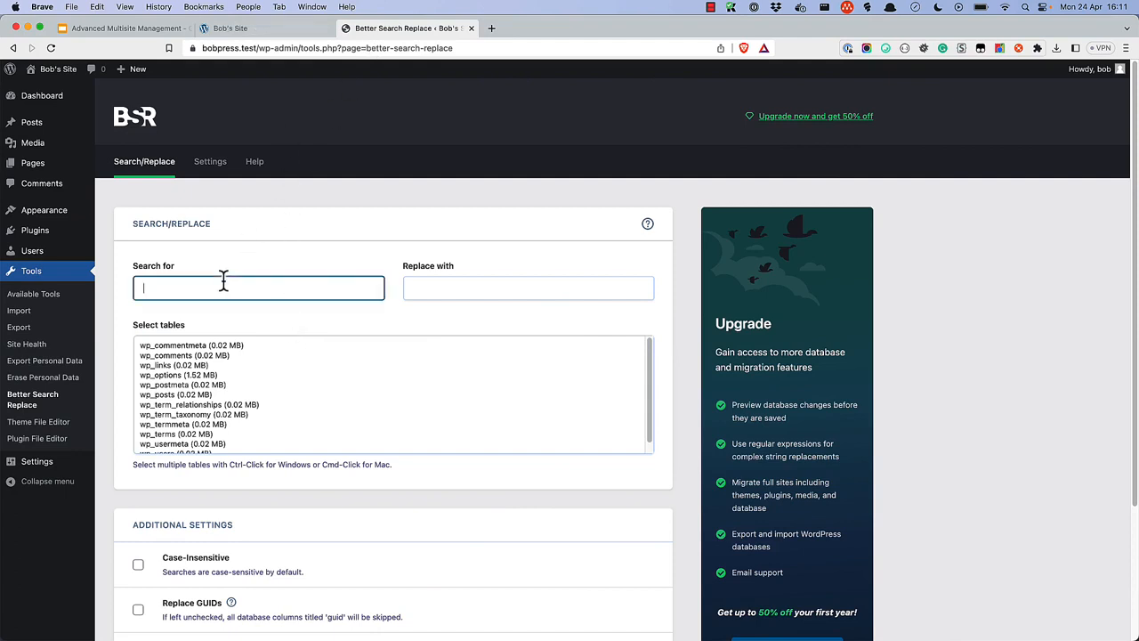
text(https://multipress.test/bob/)
click(454, 282)
text(https://bobpress.test/)
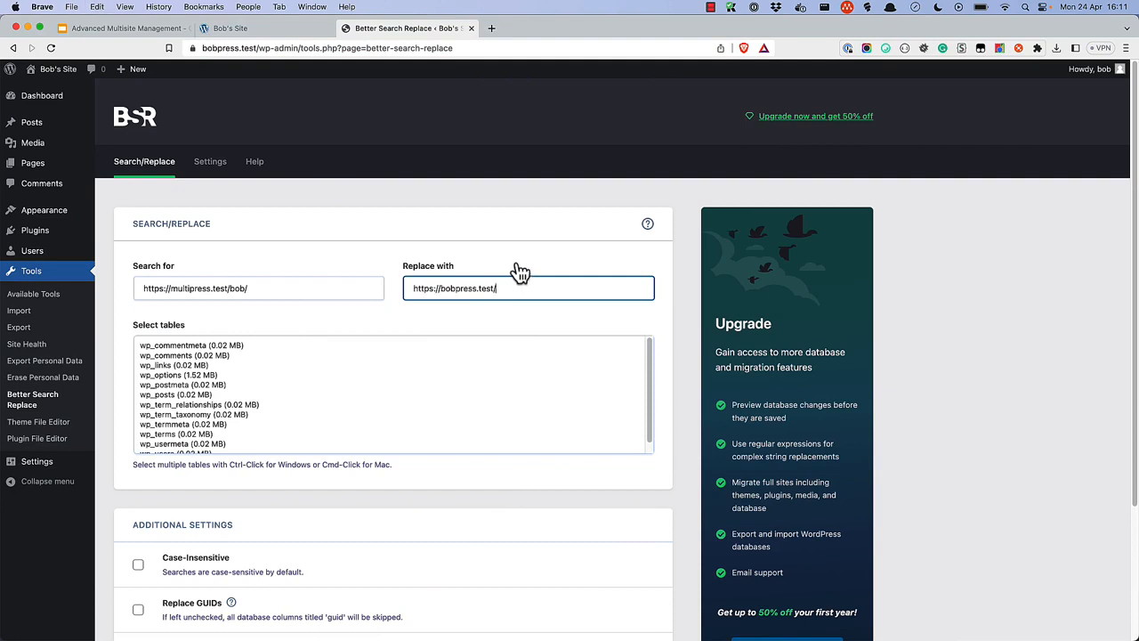
click(522, 315)
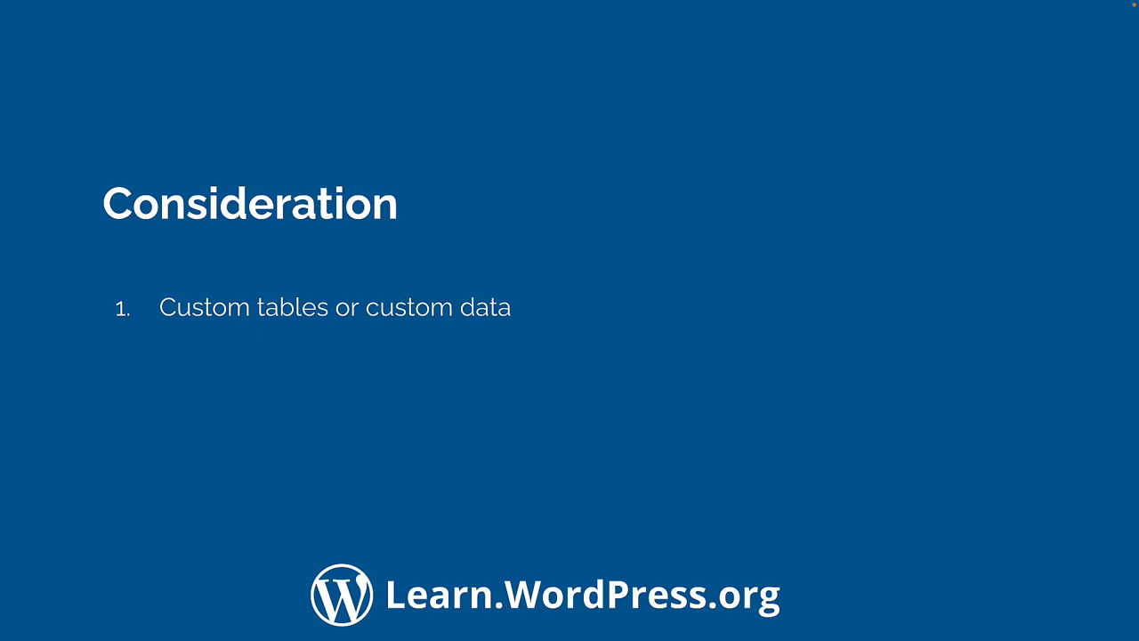
Advance the Consideration slide to its next bullet.
key(Right)
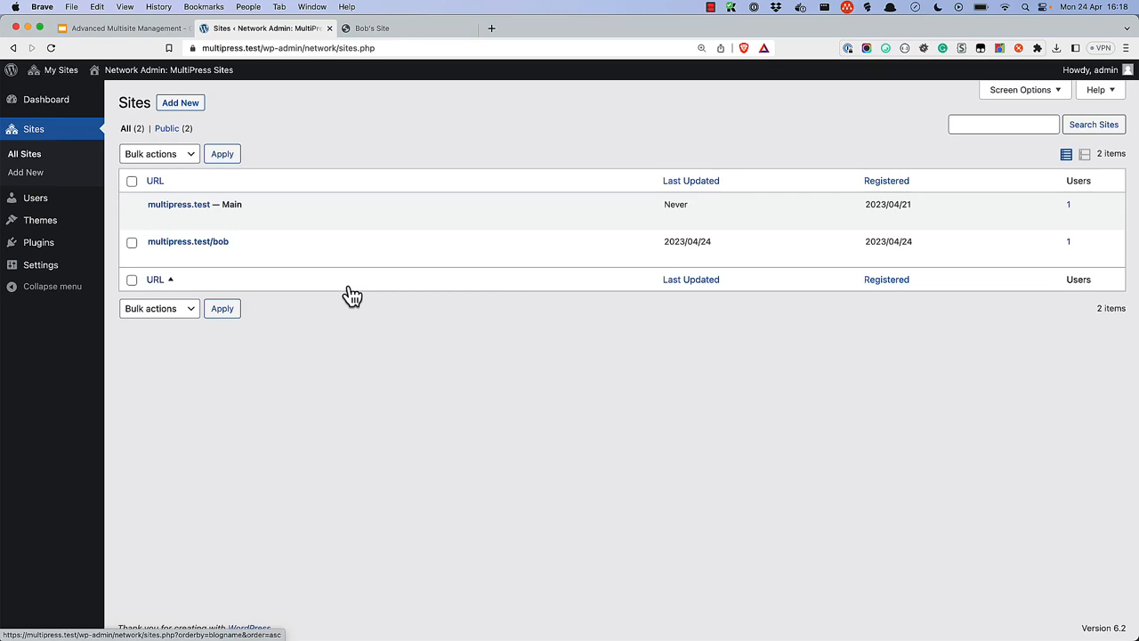
Delete Bob's subsite from the network, then permanently delete the leftover non-admin user.
click(348, 258)
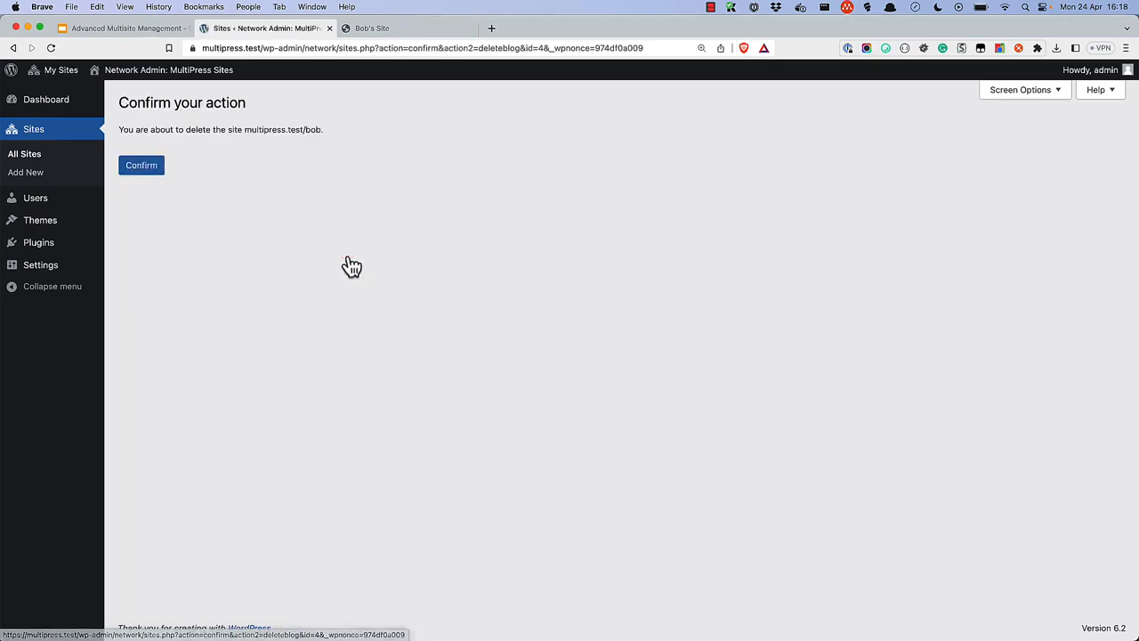
click(149, 170)
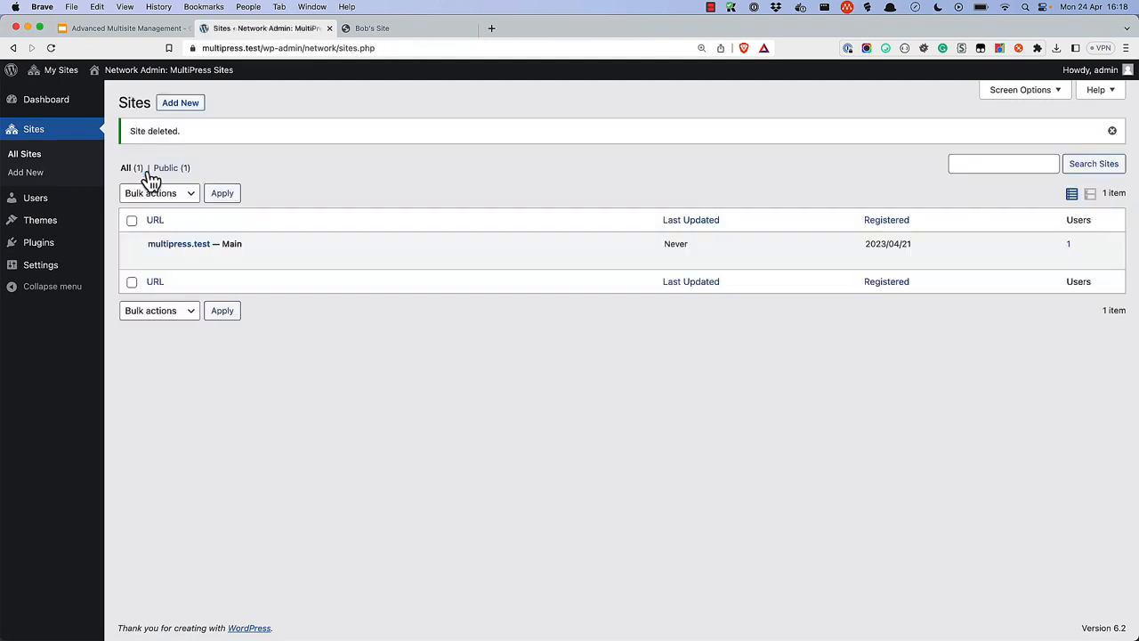
click(46, 205)
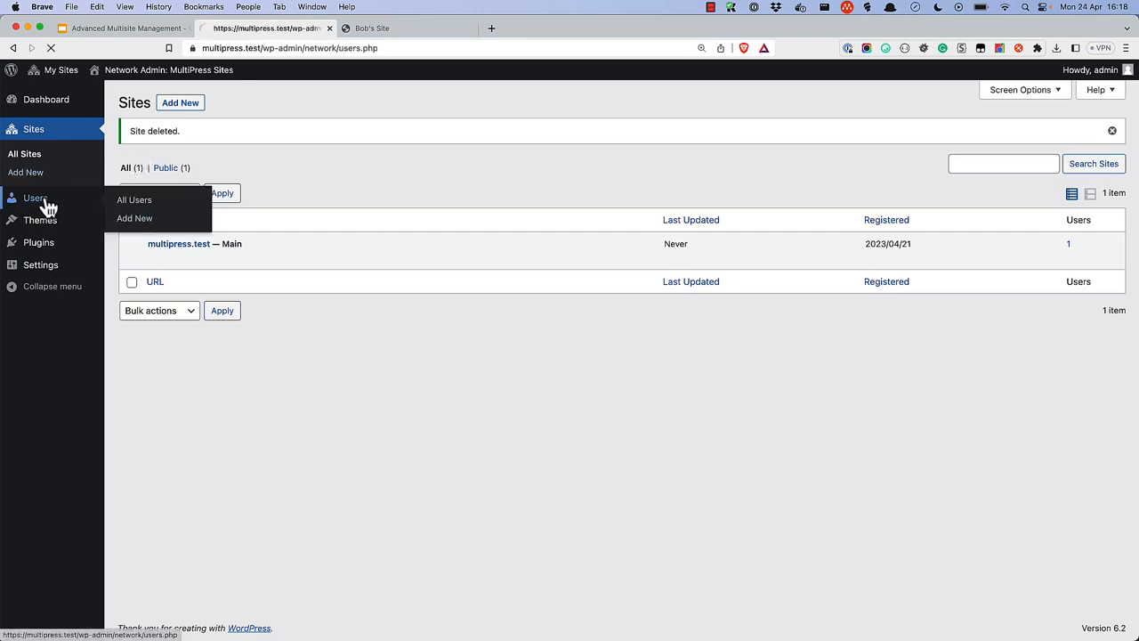
click(207, 260)
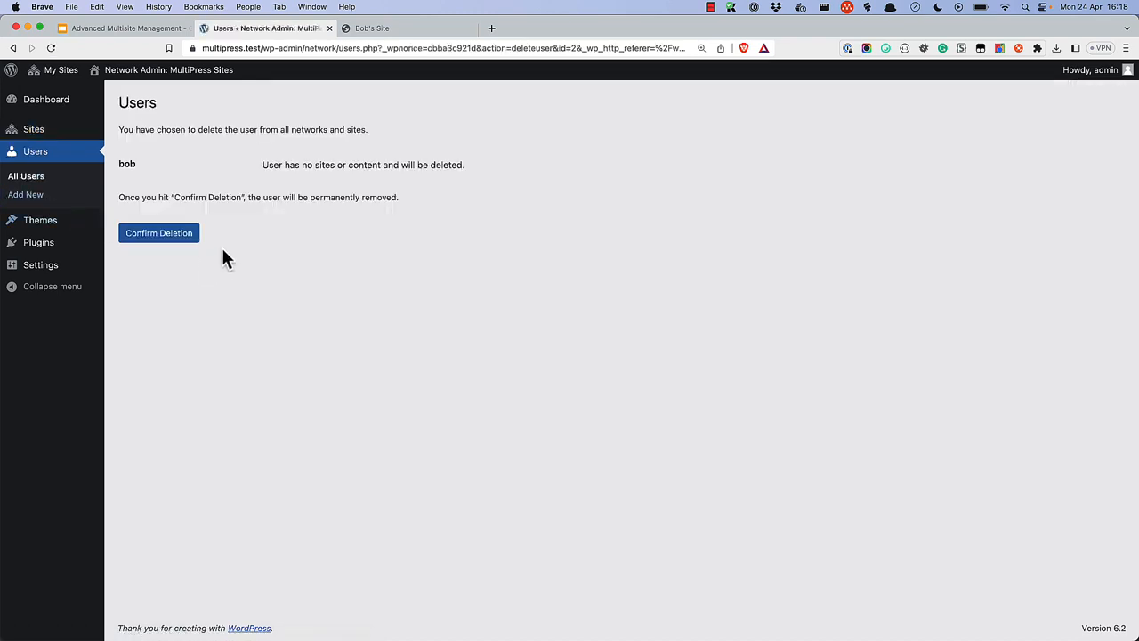
click(169, 236)
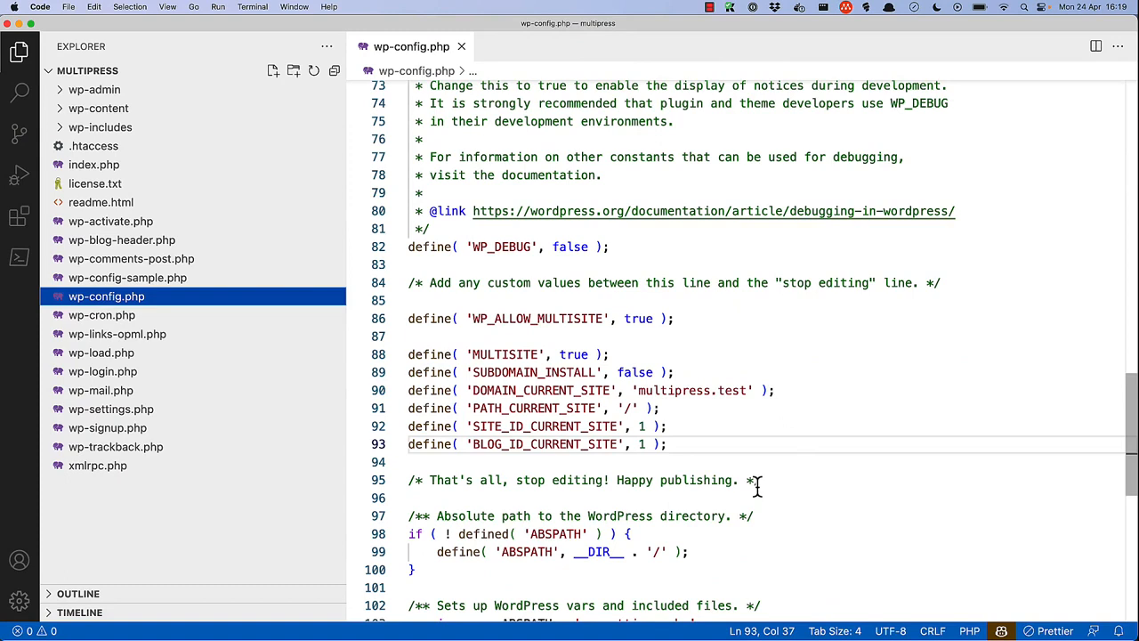
Delete lines WP_ALLOW_MULTISITE through BLOG_ID_CURRENT_SITE and the leftover empty line from wp-config.php.
drag(667, 444, 399, 322)
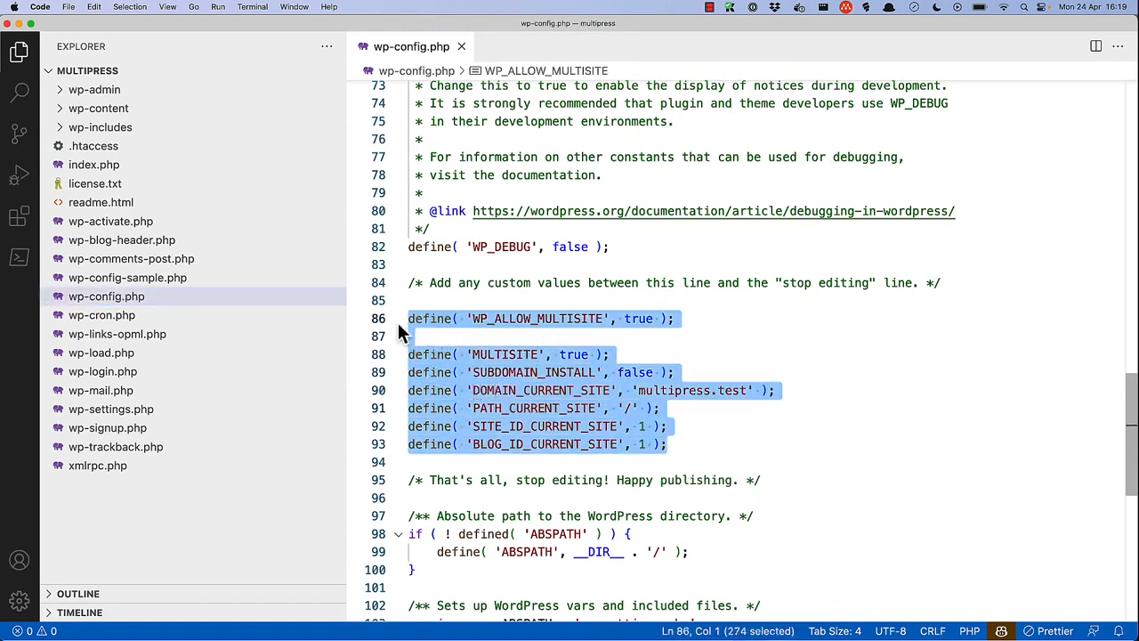
key(BackSpace)
key(BackSpace)
key(BackSpace)
key(ctrl+Right)
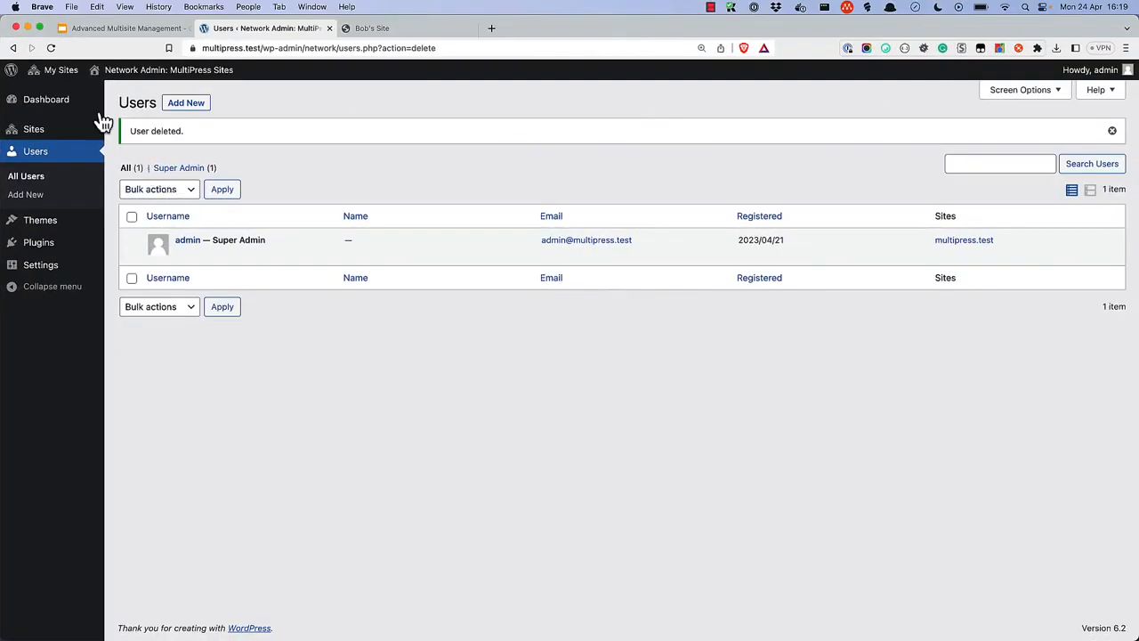
Reload the network users page and log back in with the admin username and password.
click(52, 48)
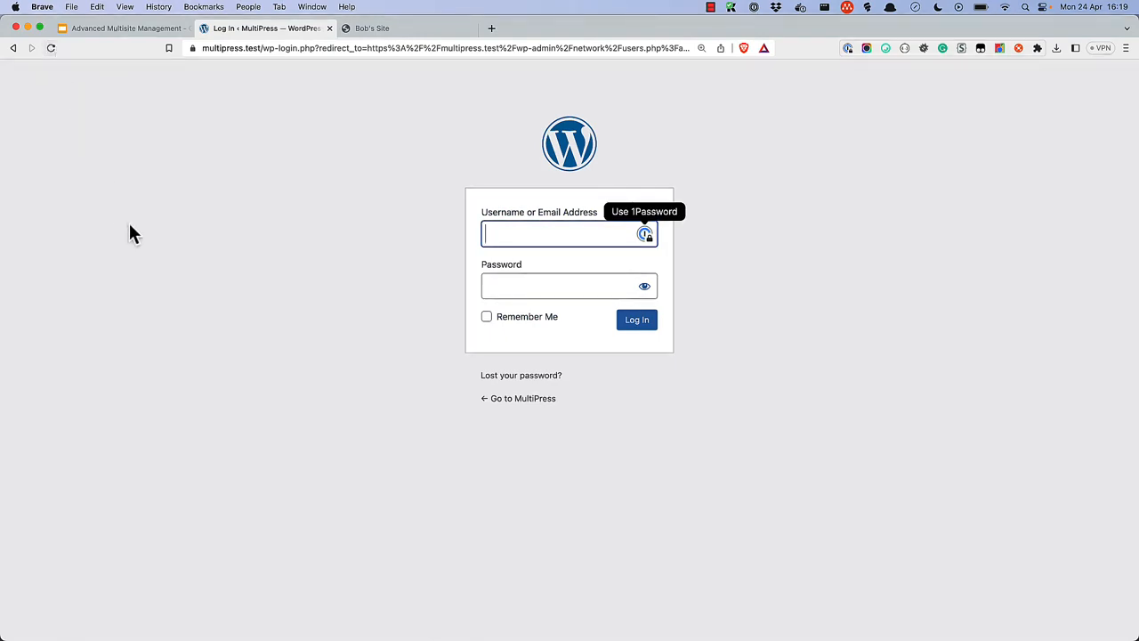
text(admin)
key(Tab)
text(password)
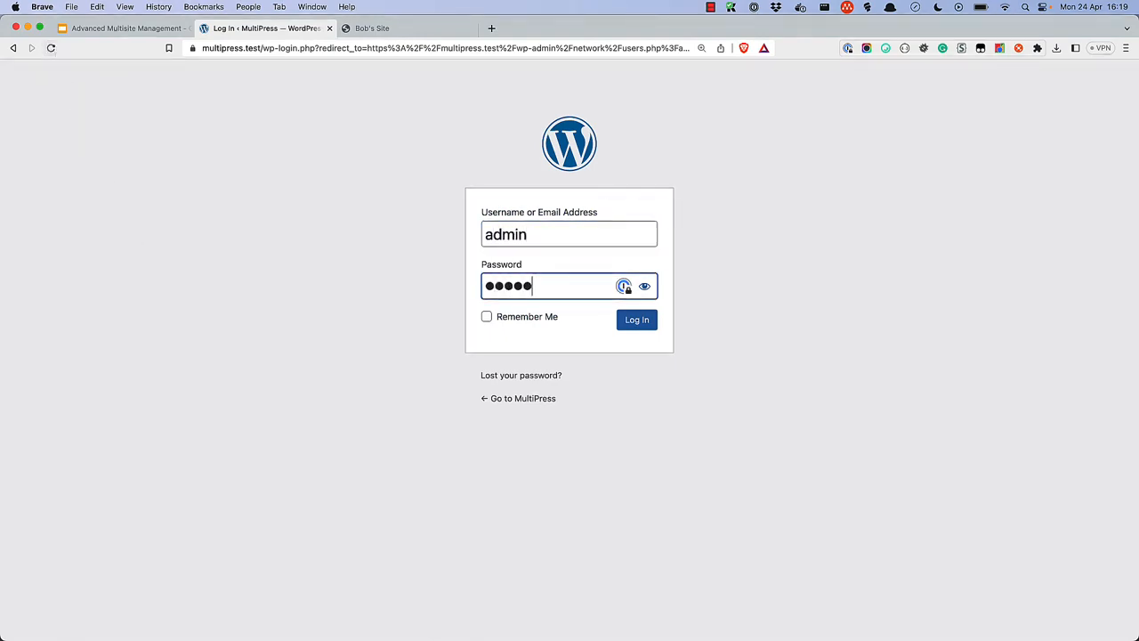
key(Return)
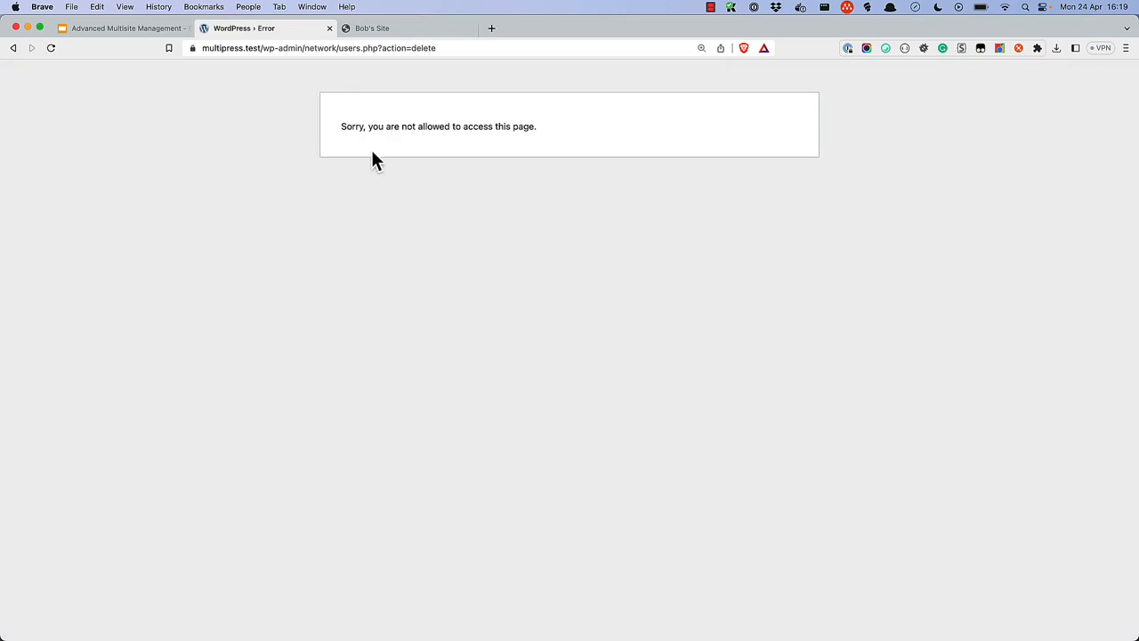
Go back to the network dashboard, then load the MultiPress home page at multipress.test/.
click(12, 49)
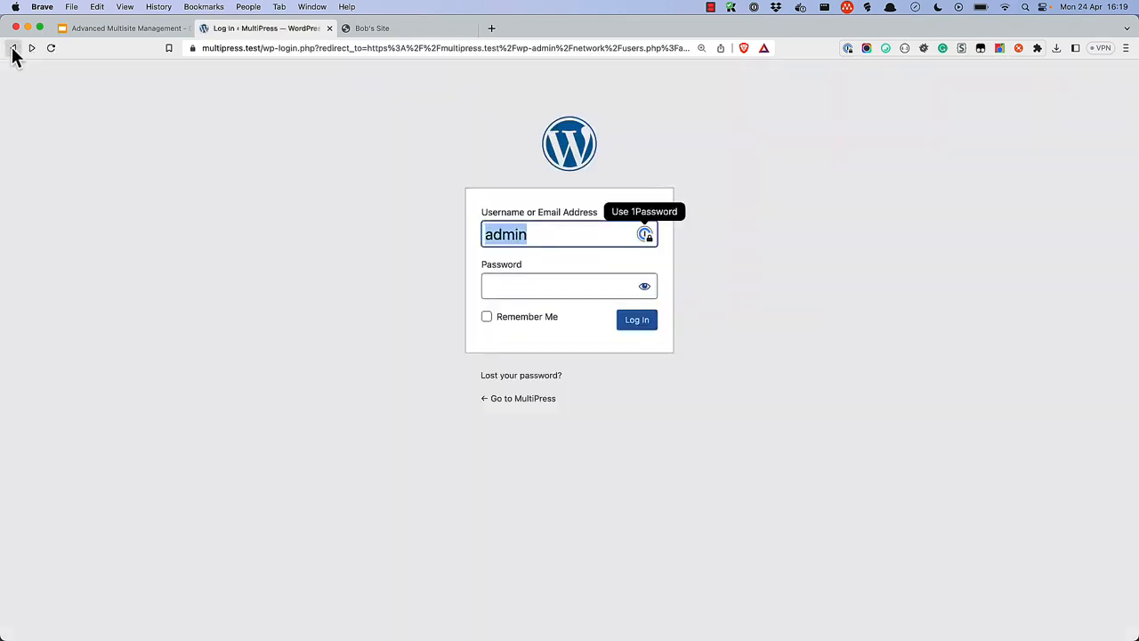
click(12, 49)
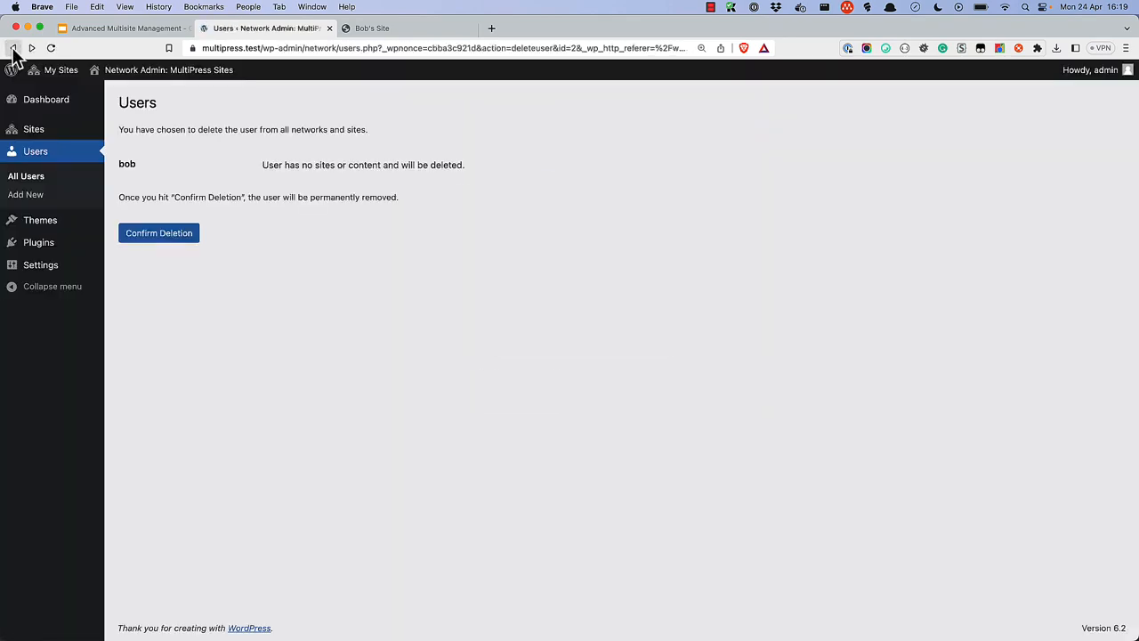
click(39, 107)
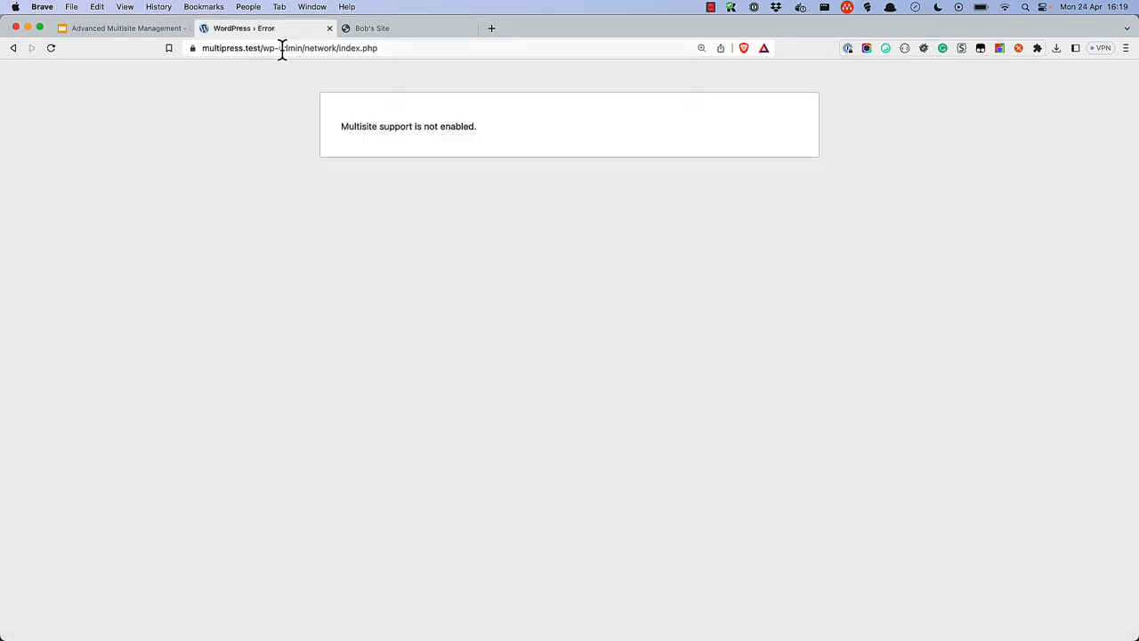
drag(264, 49, 414, 48)
key(BackSpace)
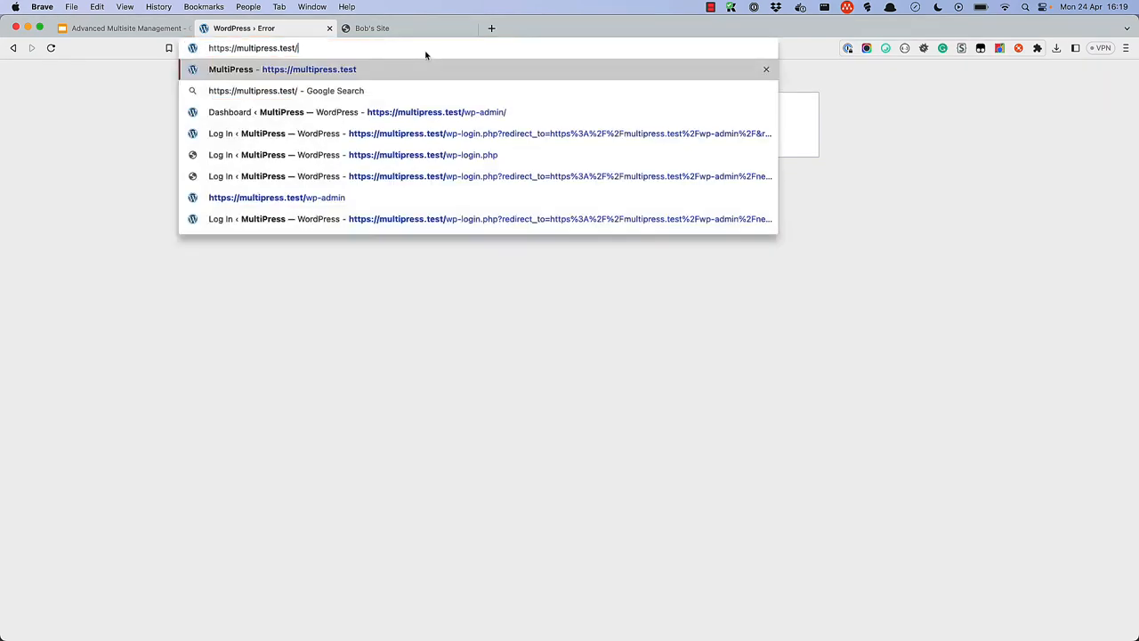
key(Return)
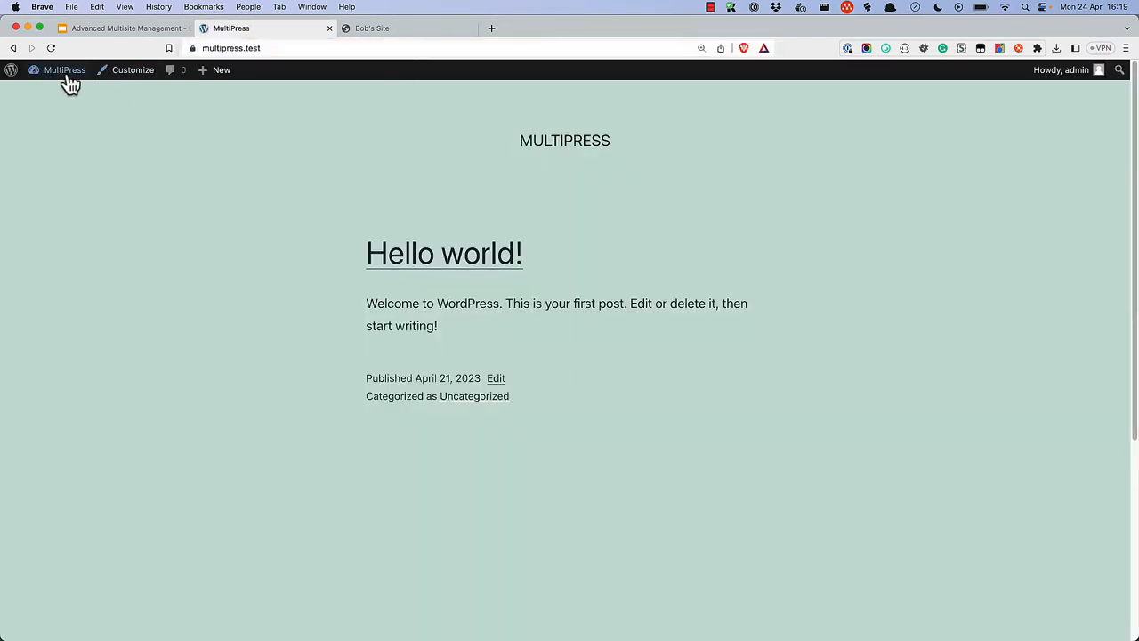
In Settings > Permalinks, replace the /blog/ custom structure with Post name (/%postname%/) and save.
click(64, 93)
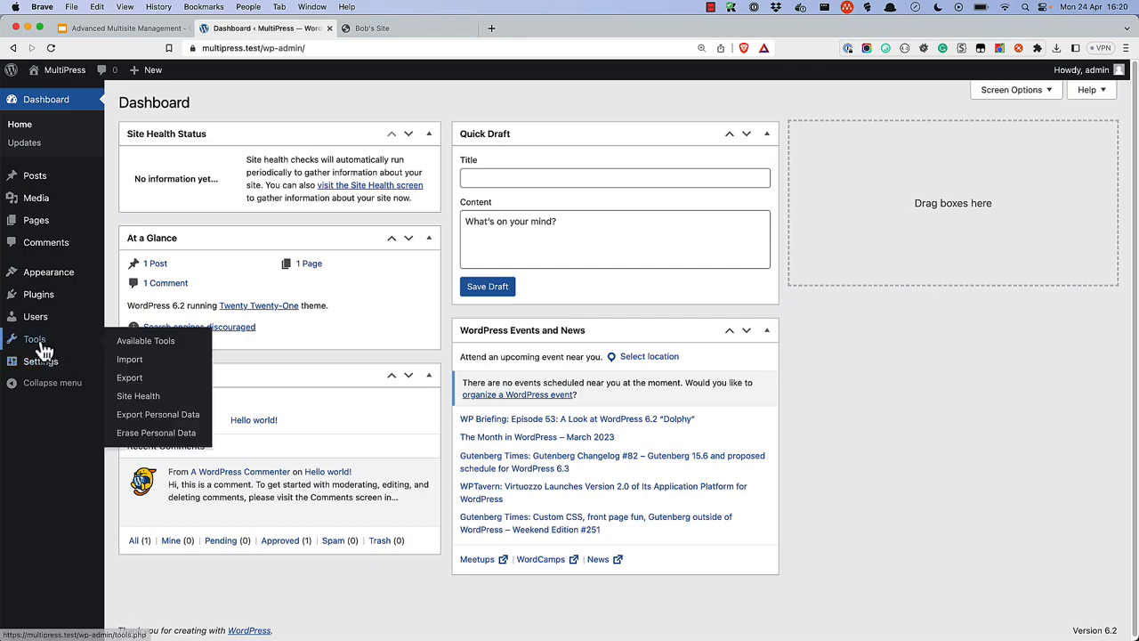
mouse_move(46, 369)
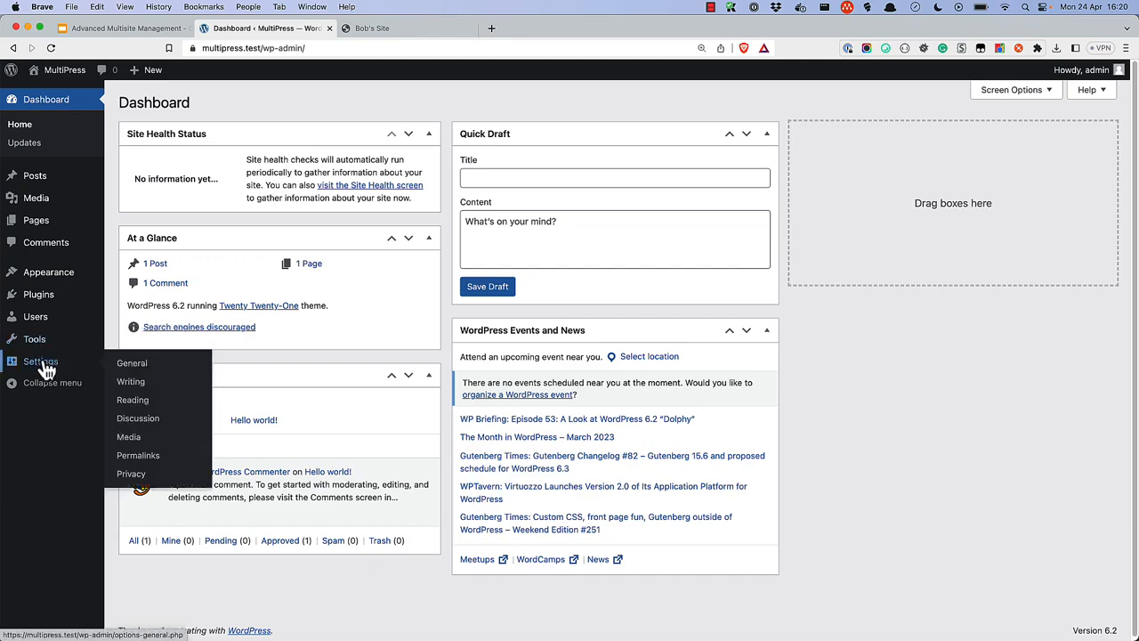
click(133, 457)
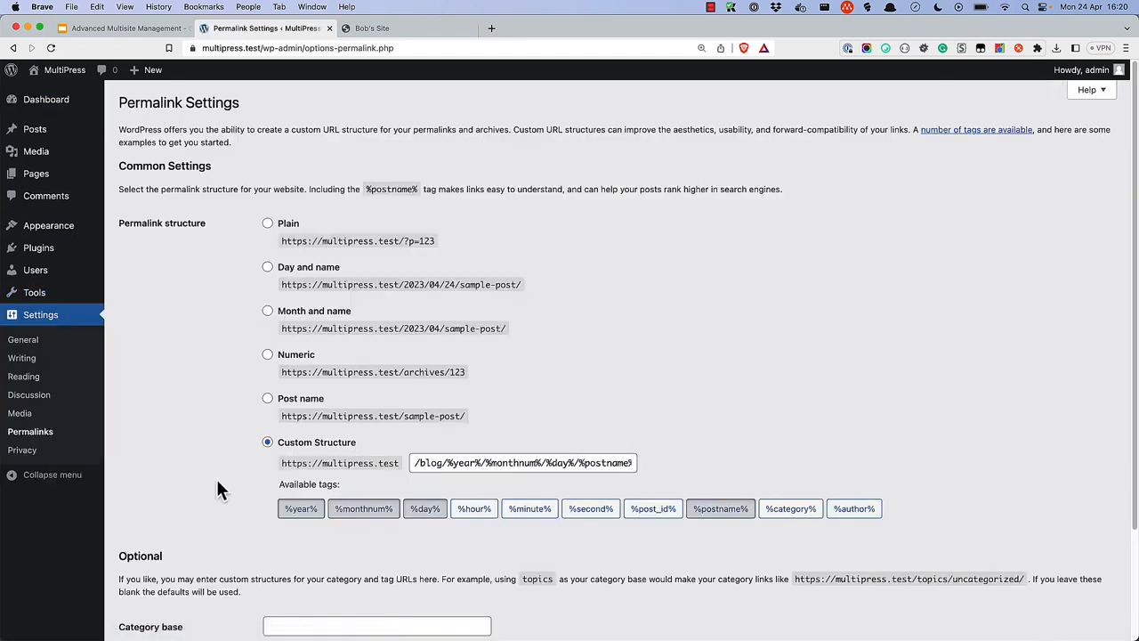
scroll(216, 479, down, 3)
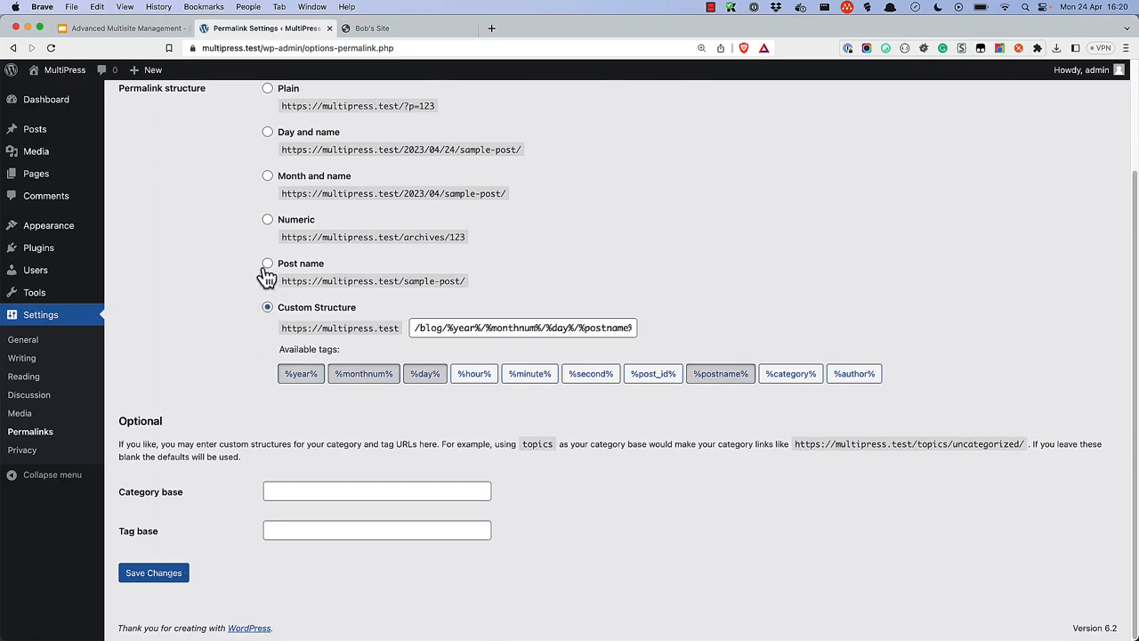
click(266, 267)
click(166, 574)
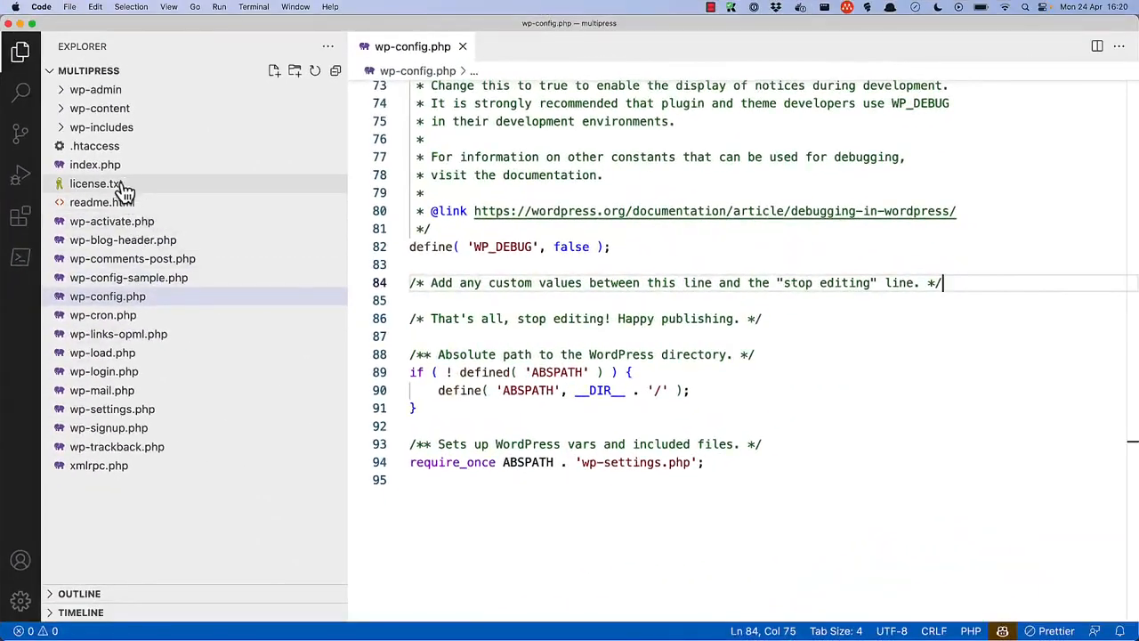
Open .htaccess from the Explorer sidebar in a tab next to wp-config.php.
click(111, 148)
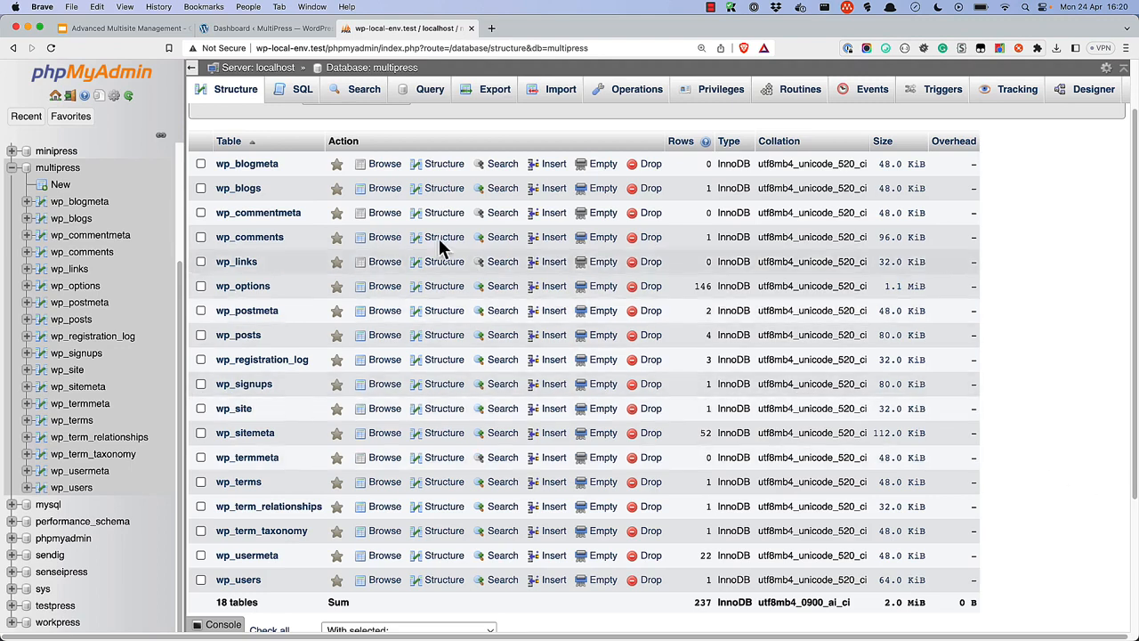
Tick the six multisite tables, including wp_blogmeta, wp_blogs and wp_sitemeta, and drop them via With selected, confirming Yes.
click(201, 164)
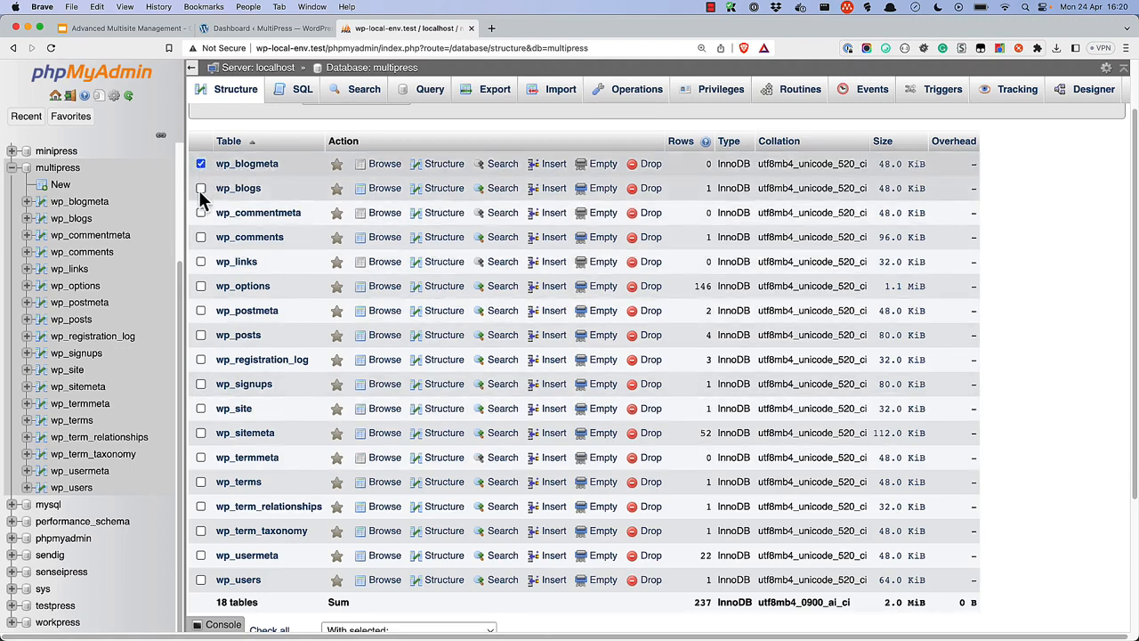
click(201, 189)
click(201, 385)
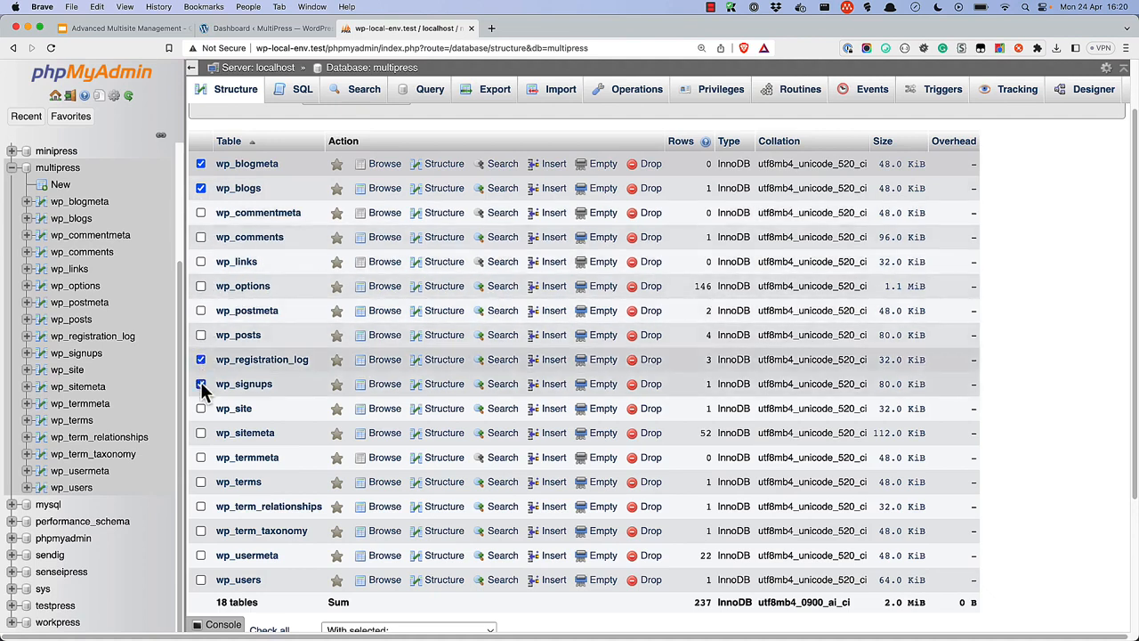
click(201, 433)
scroll(200, 436, down, 1)
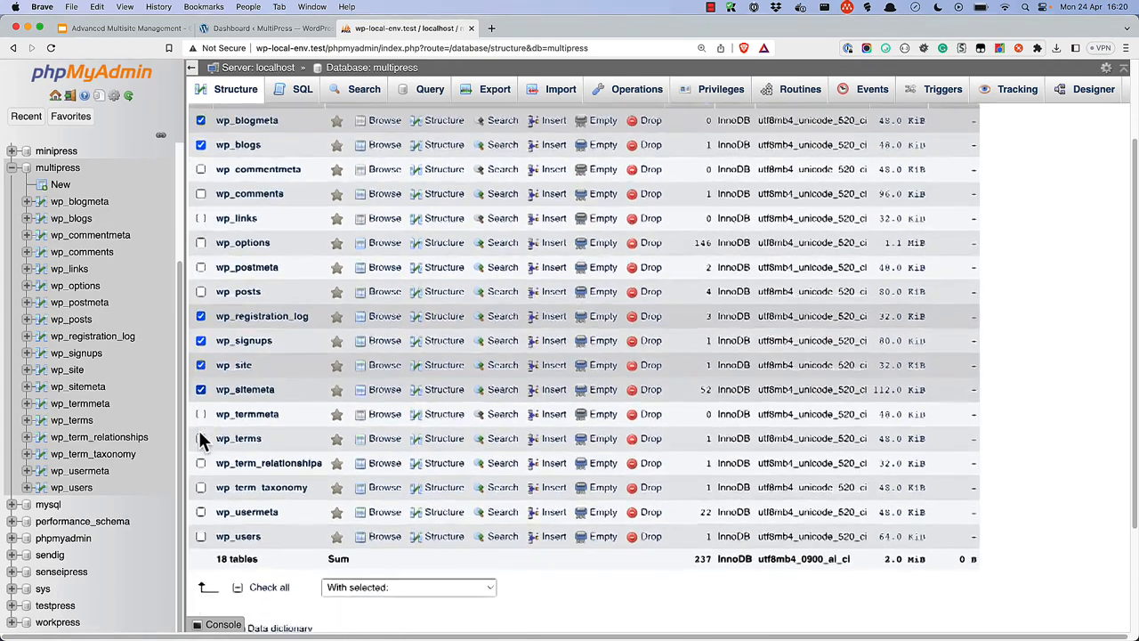
click(421, 545)
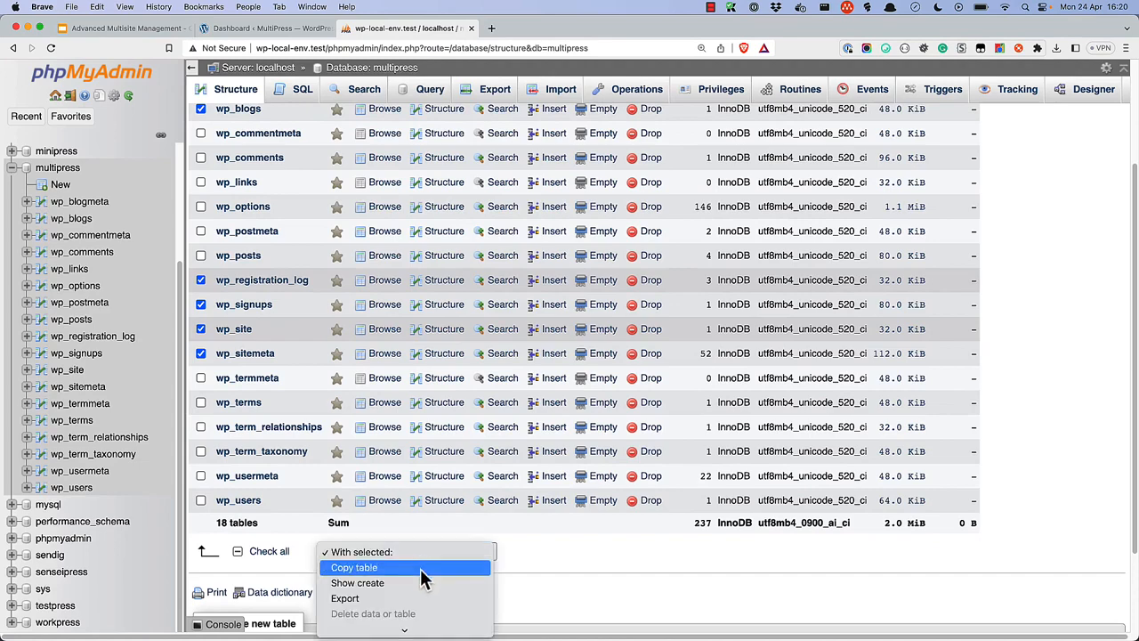
scroll(420, 568, down, 2)
click(411, 606)
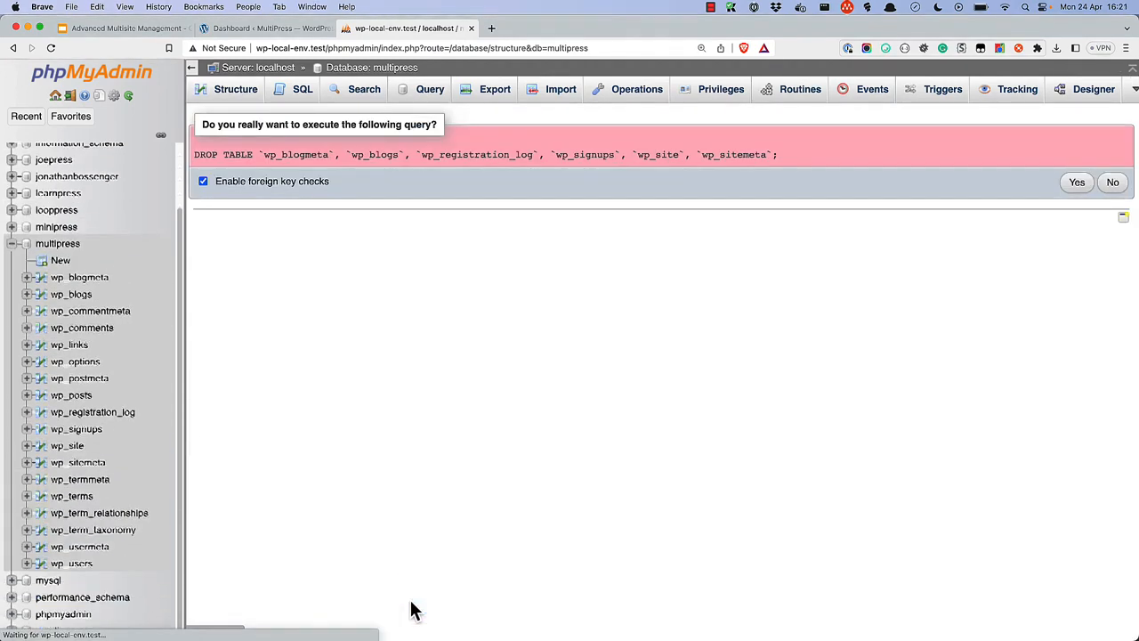
click(1078, 185)
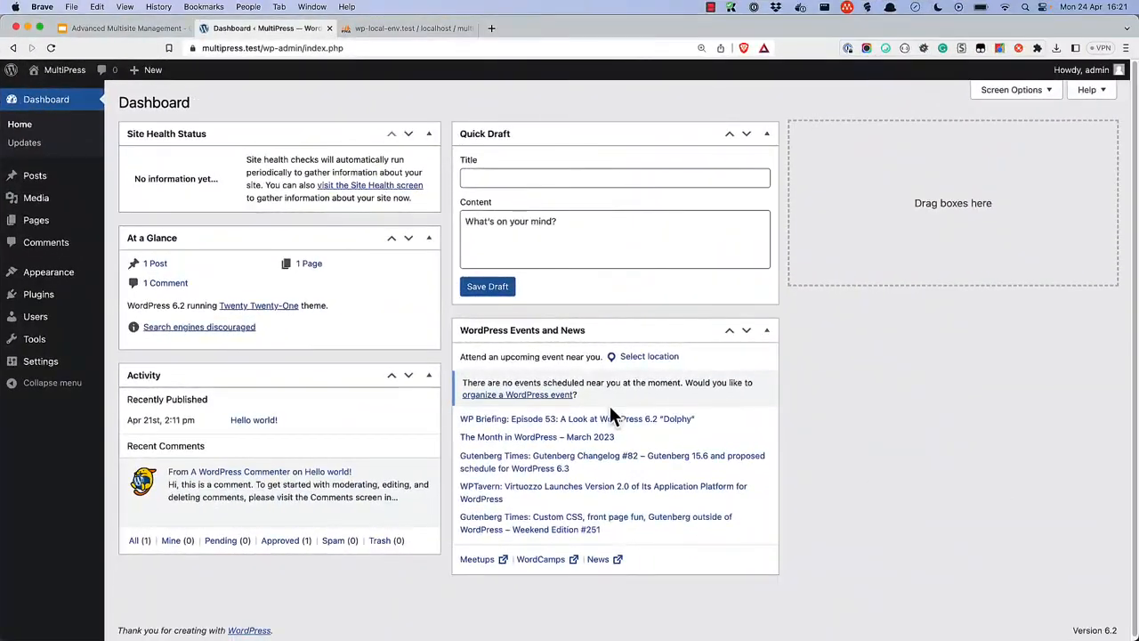
Open Visit Site in a new tab and switch to it to see the Hello world! front page.
right_click(55, 98)
click(81, 99)
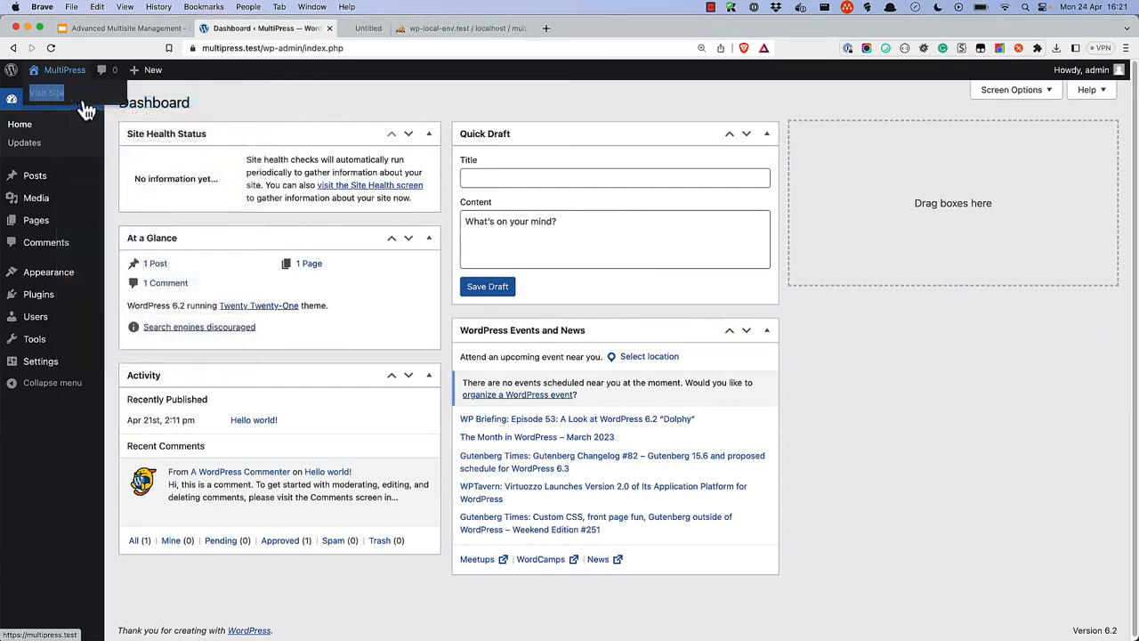
click(387, 32)
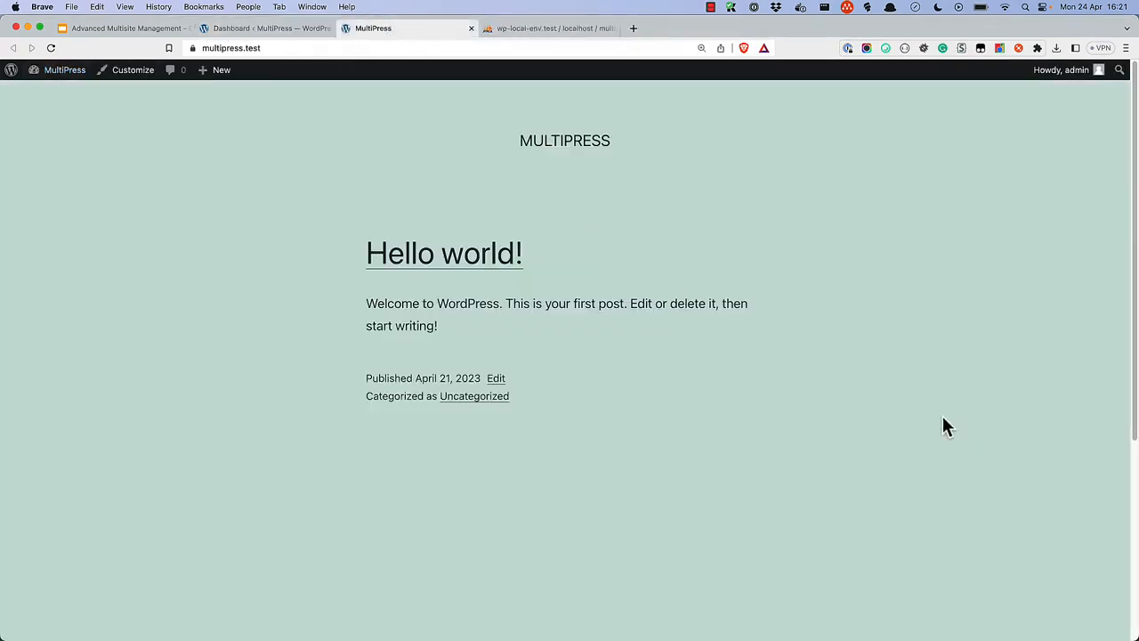